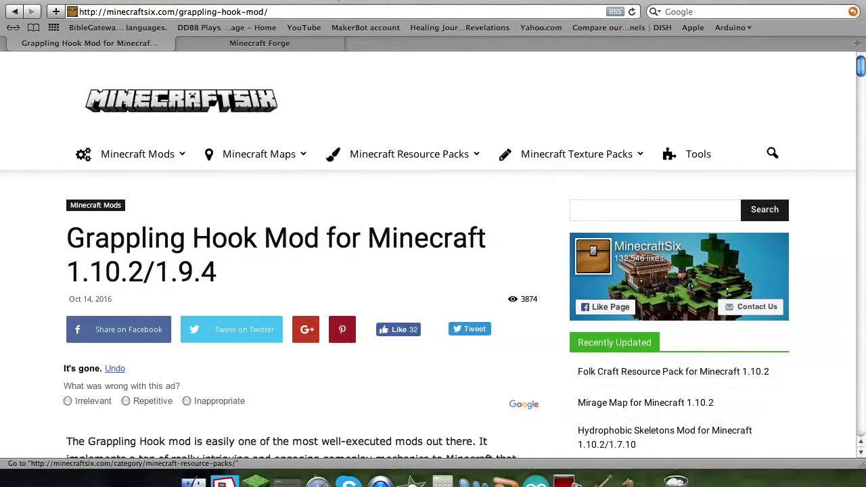
Report the unwanted ad as Inappropriate in the ad feedback box
scroll(710, 314, "down", 5)
scroll(406, 393, "up", 5)
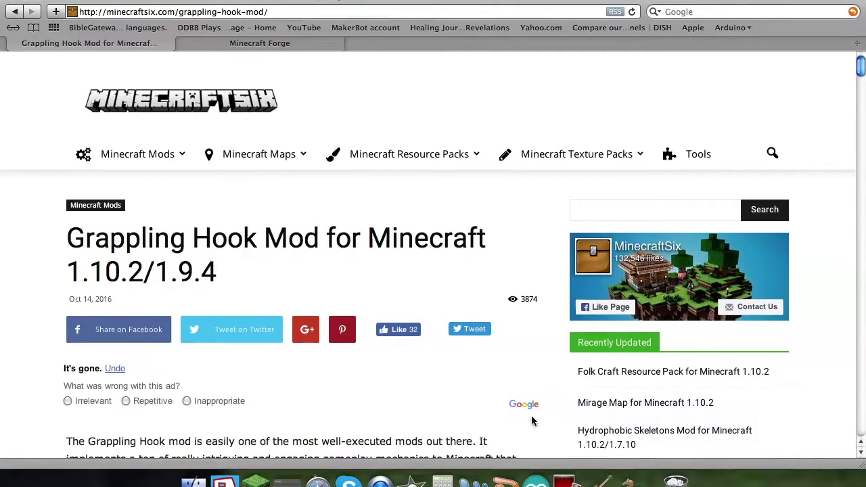
left_click(206, 404)
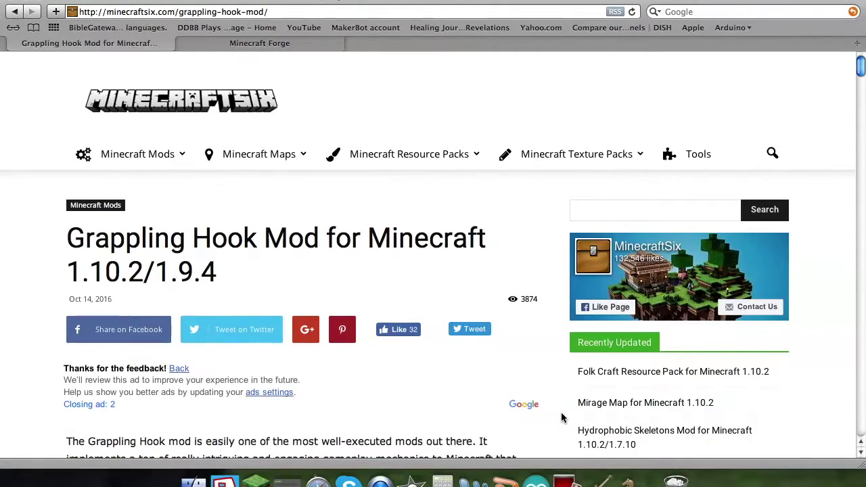
Scroll through the Grappling Hook mod article's description and pictures
scroll(560, 412, "down", 5)
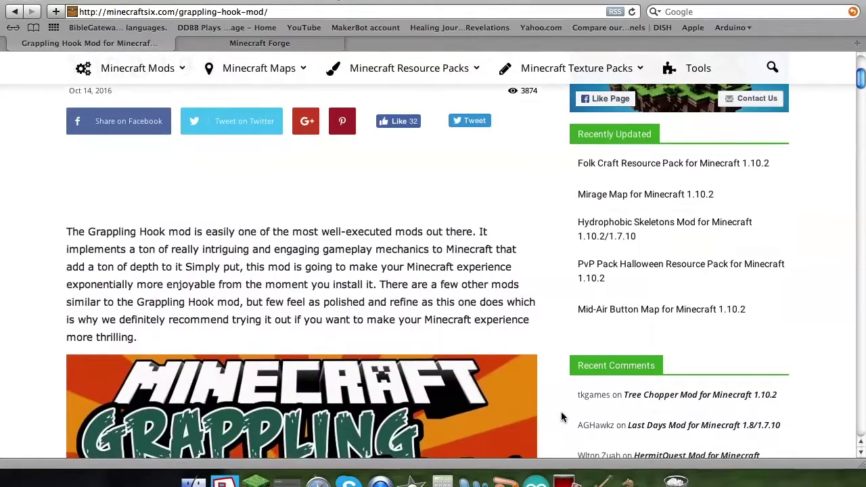
scroll(561, 411, "down", 12)
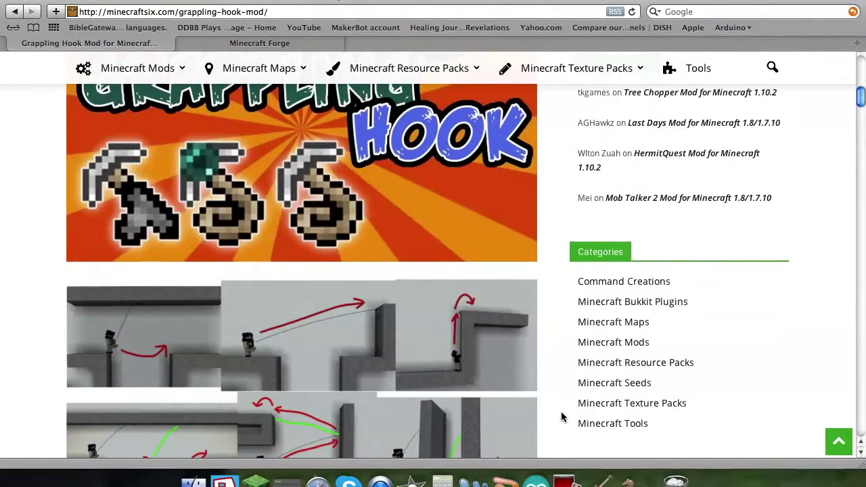
scroll(561, 411, "down", 3)
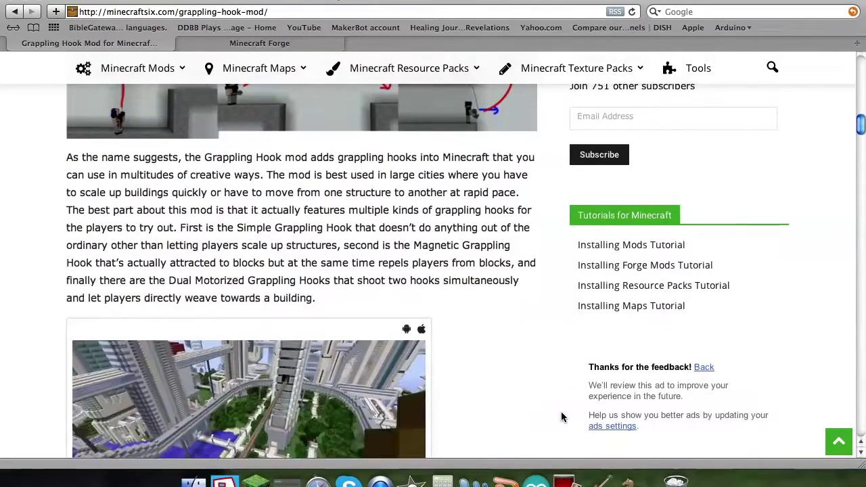
scroll(561, 411, "up", 6)
scroll(560, 417, "up", 4)
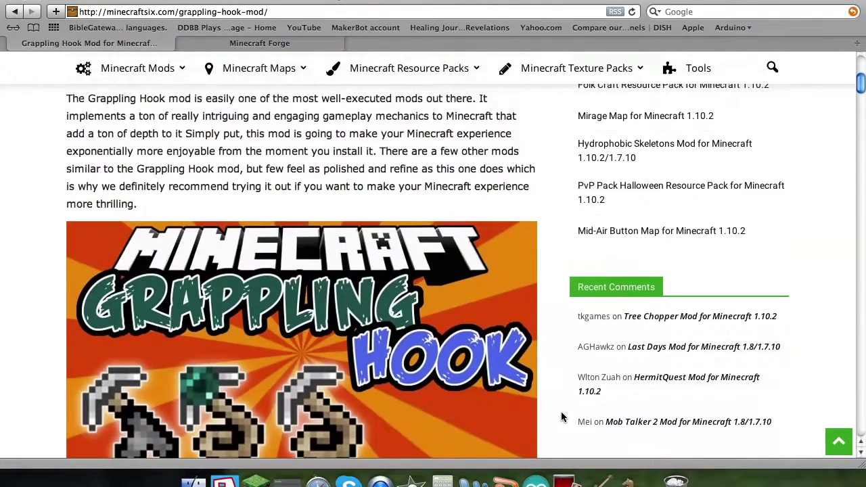
scroll(561, 416, "down", 9)
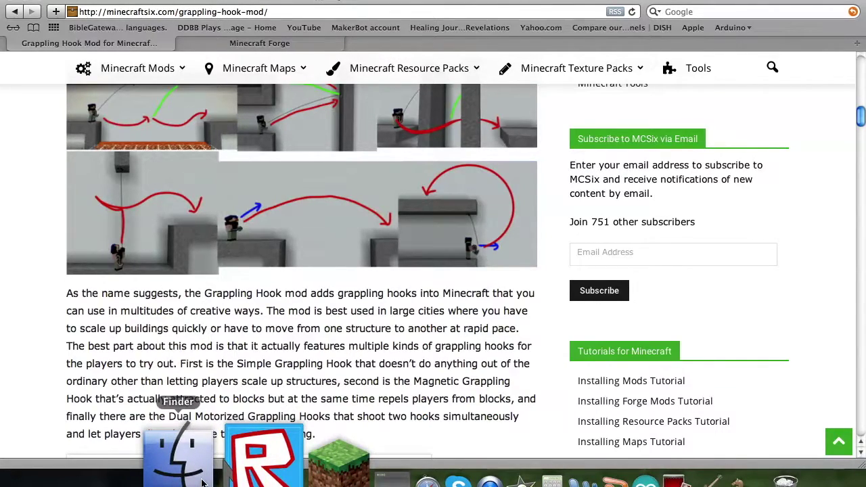
left_click(202, 482)
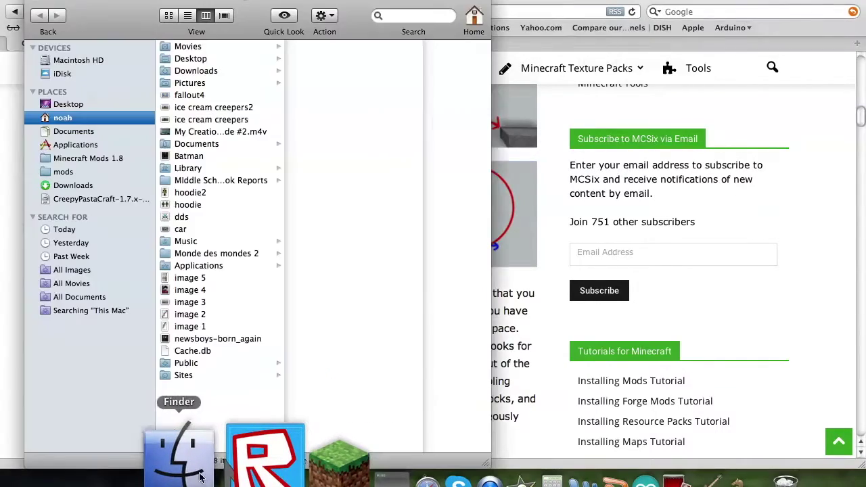
left_click(197, 168)
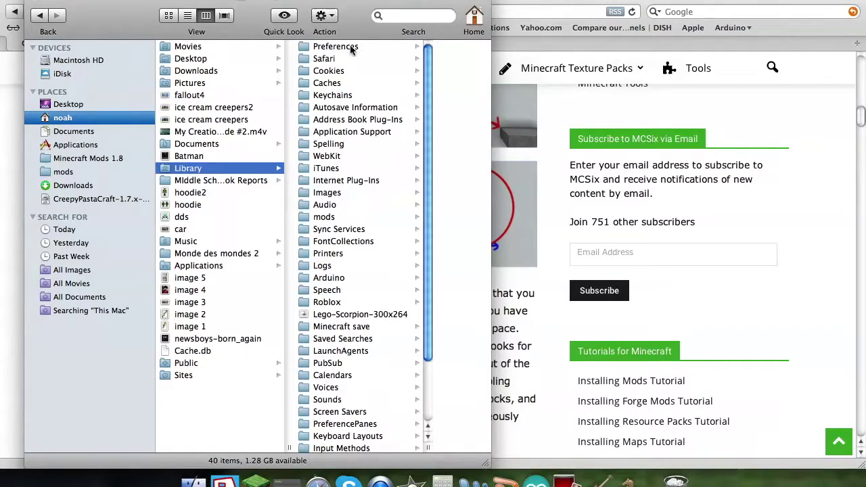
left_click(342, 132)
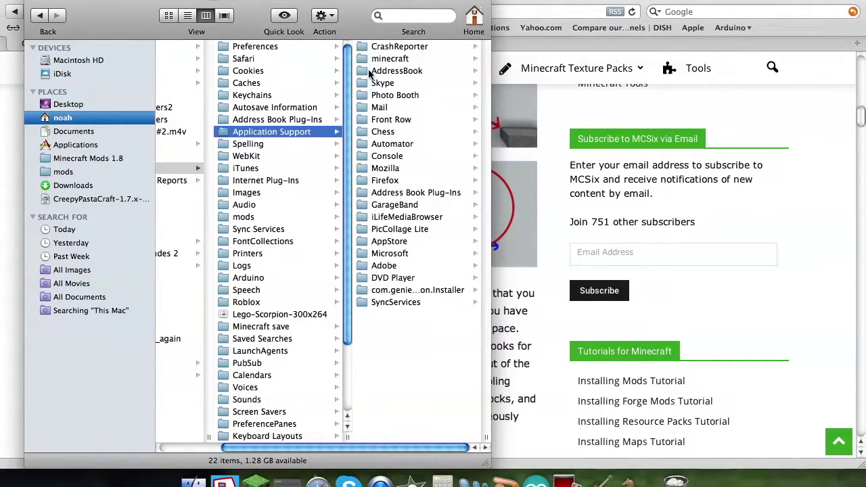
left_click(389, 59)
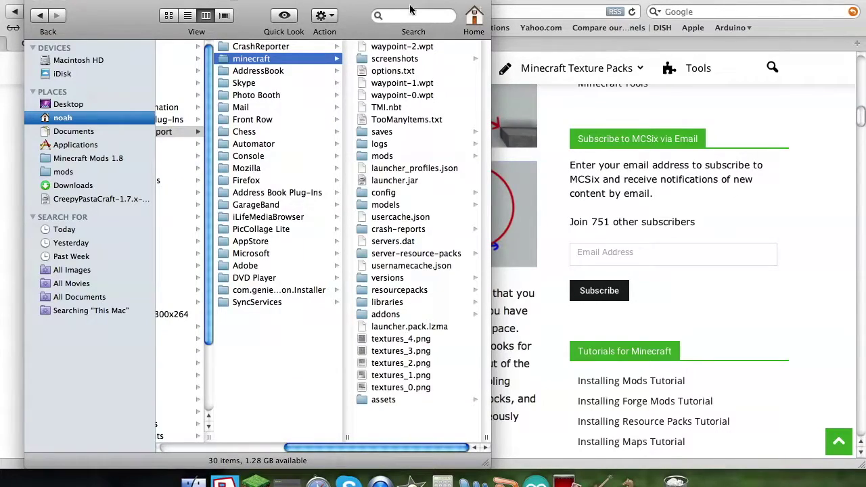
left_click(381, 156)
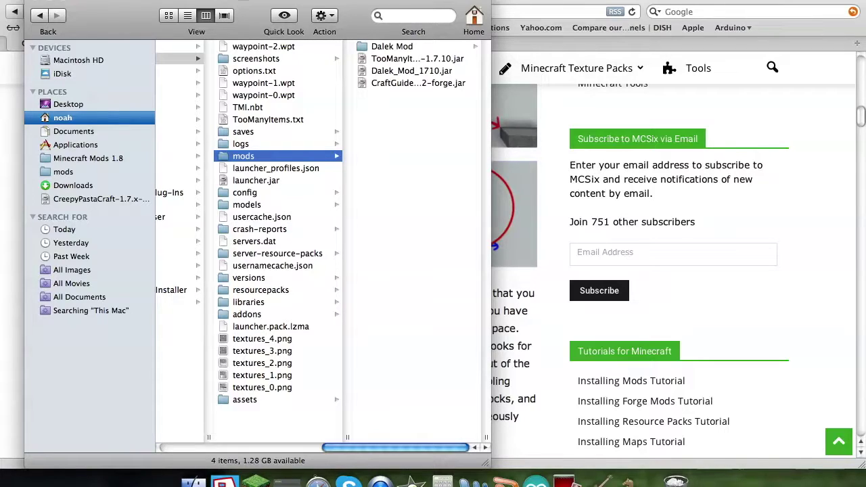
left_click(39, 2)
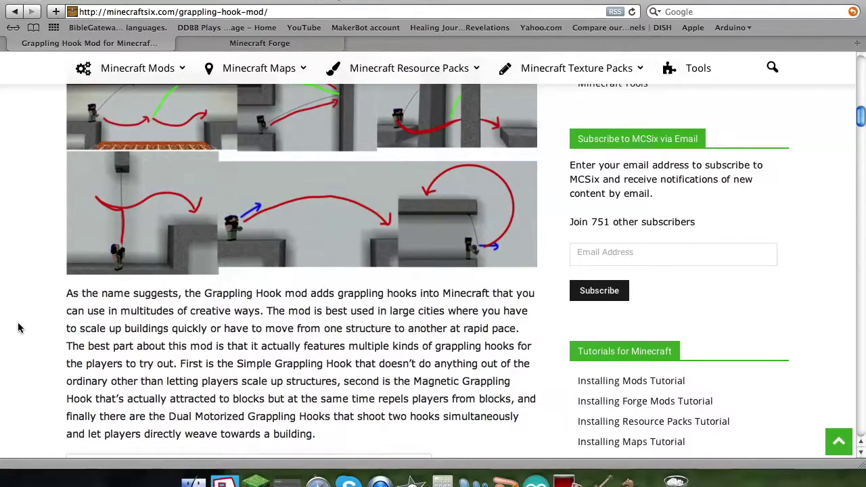
On the Minecraft Forge tab, pick 1.9 from the Minecraft Versions dropdown
left_click(255, 45)
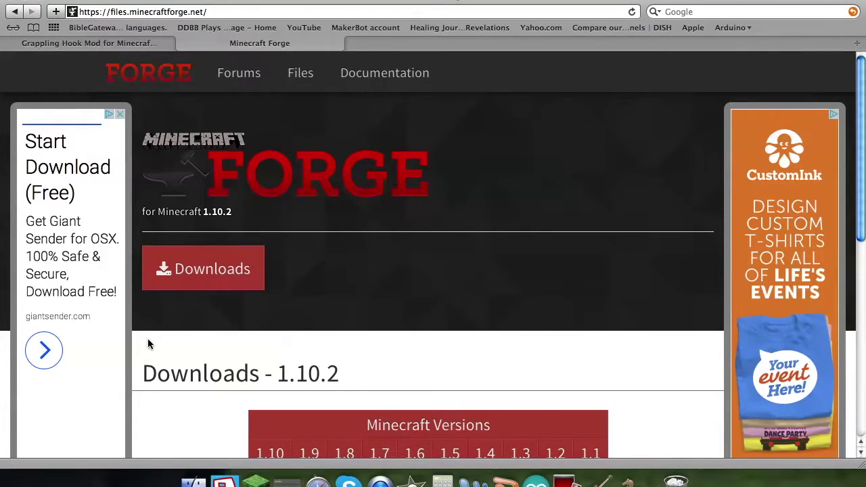
scroll(148, 341, "down", 5)
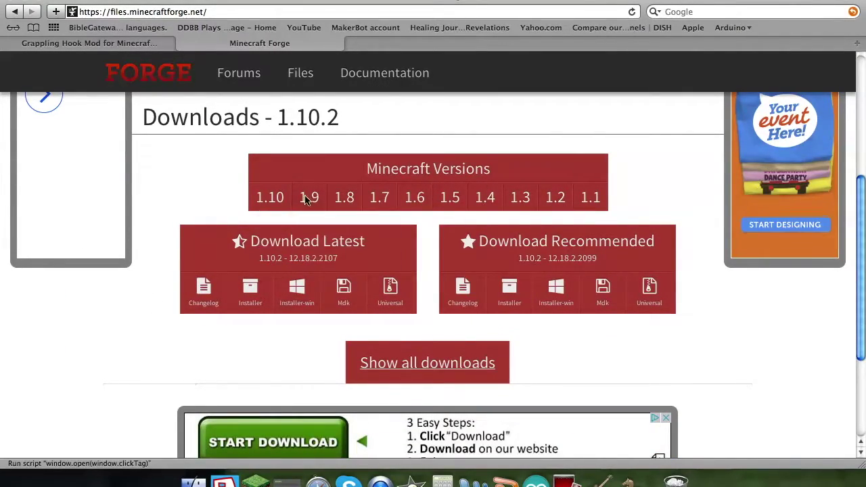
mouse_move(302, 230)
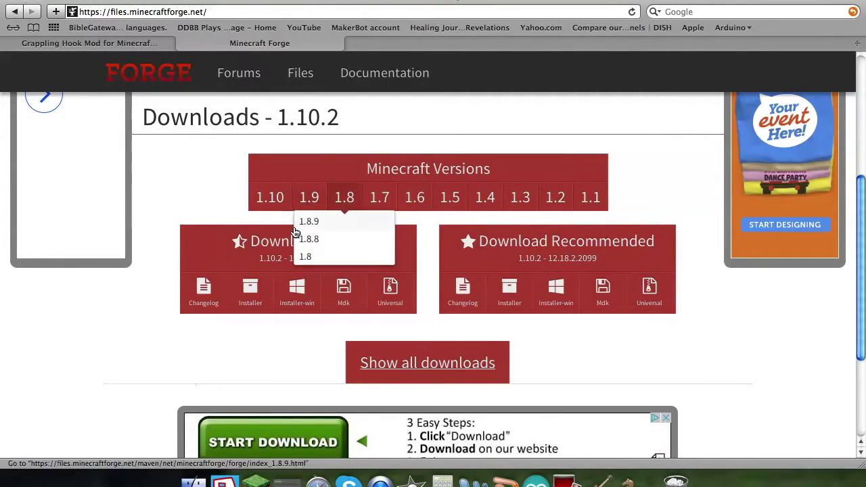
mouse_move(306, 200)
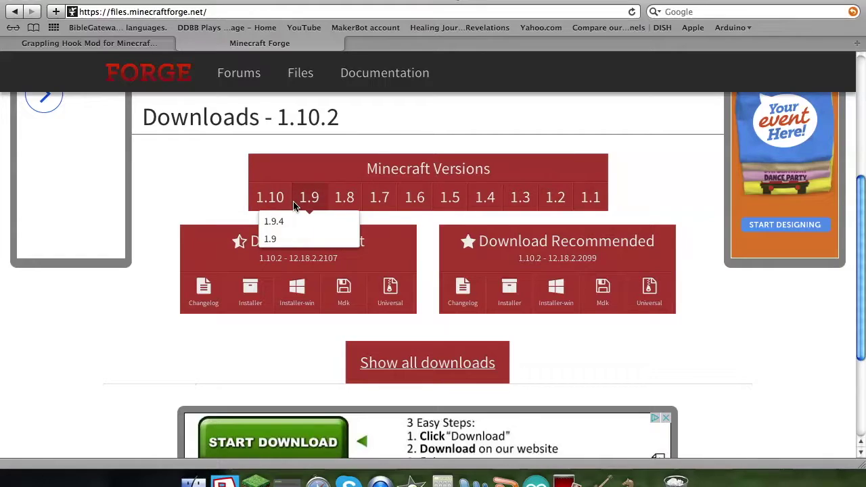
left_click(281, 240)
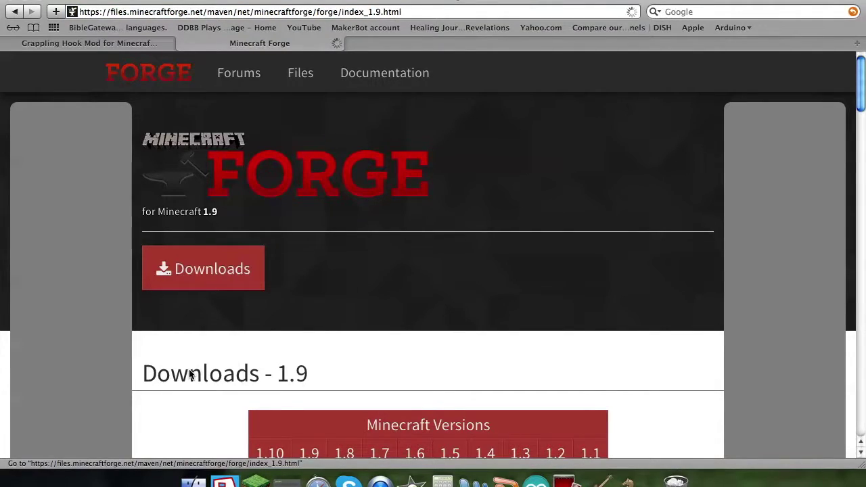
Review the Forge 1.9 downloads and download the recommended 12.16.1.1887 installer
scroll(162, 439, "down", 3)
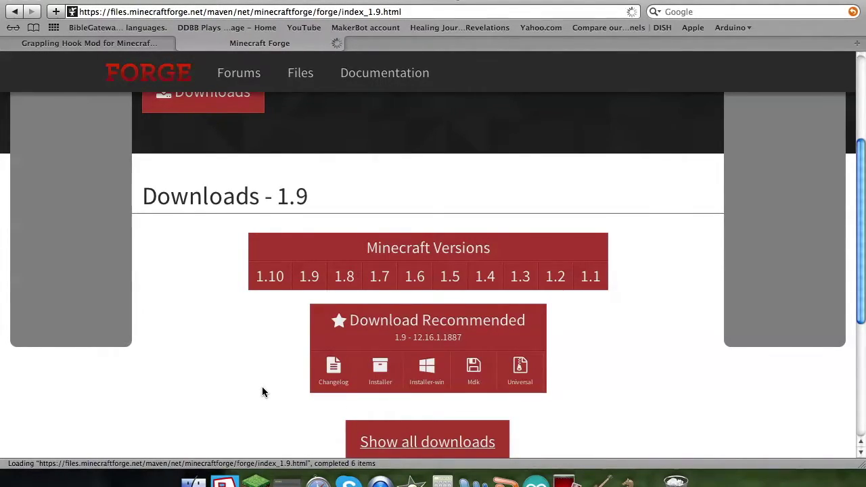
scroll(264, 391, "down", 5)
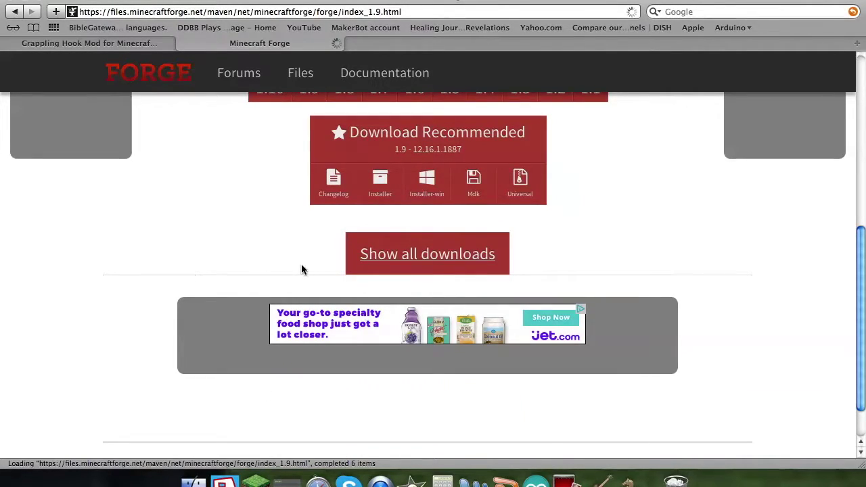
scroll(224, 247, "up", 3)
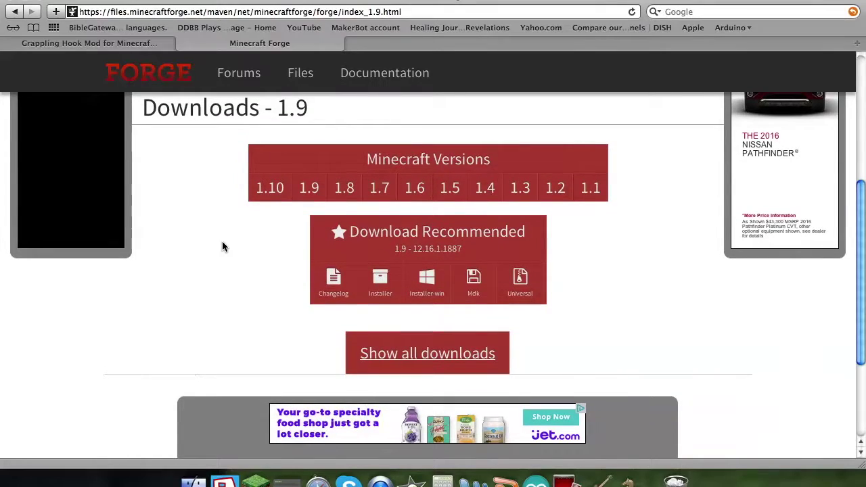
scroll(223, 247, "up", 1)
scroll(222, 241, "up", 7)
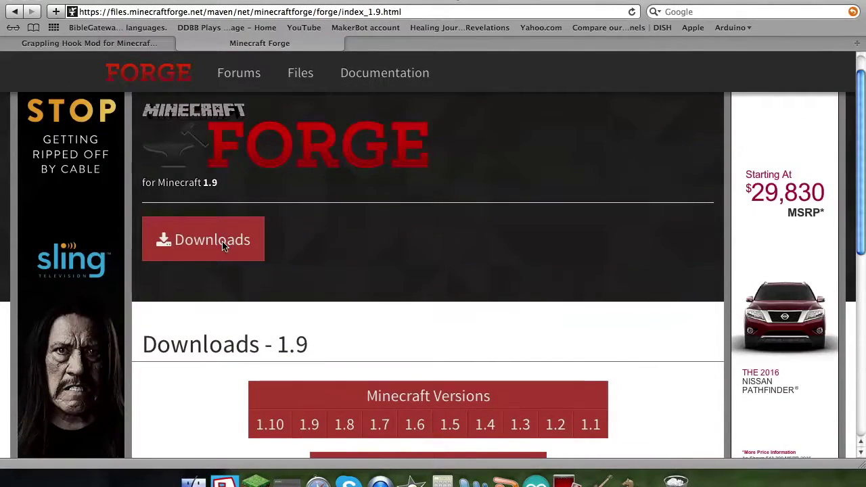
scroll(222, 239, "down", 6)
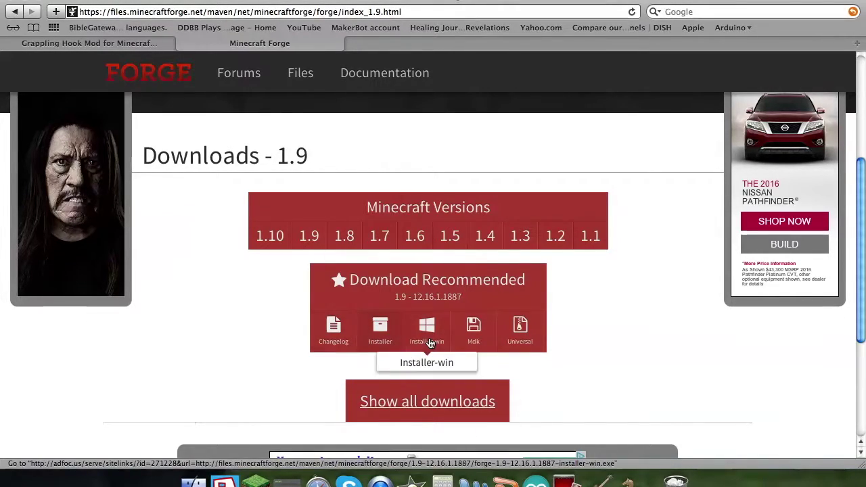
left_click(385, 331)
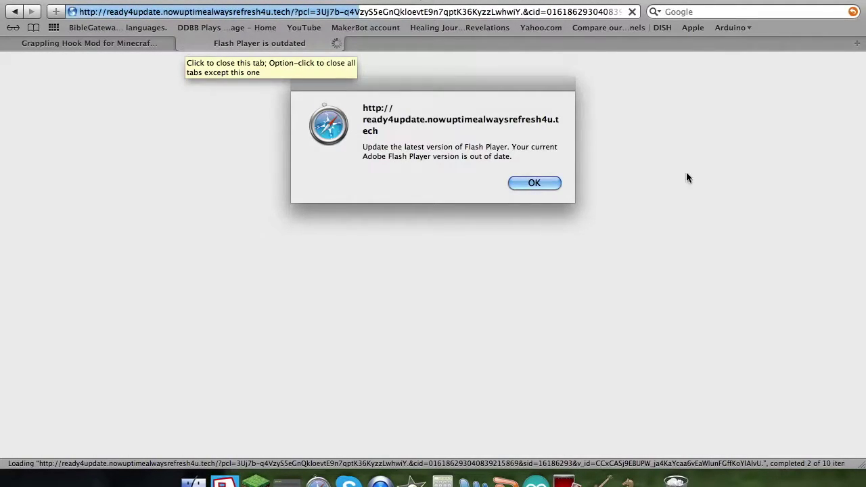
Dismiss the fake outdated Flash Player alert and leave that page
left_click(533, 182)
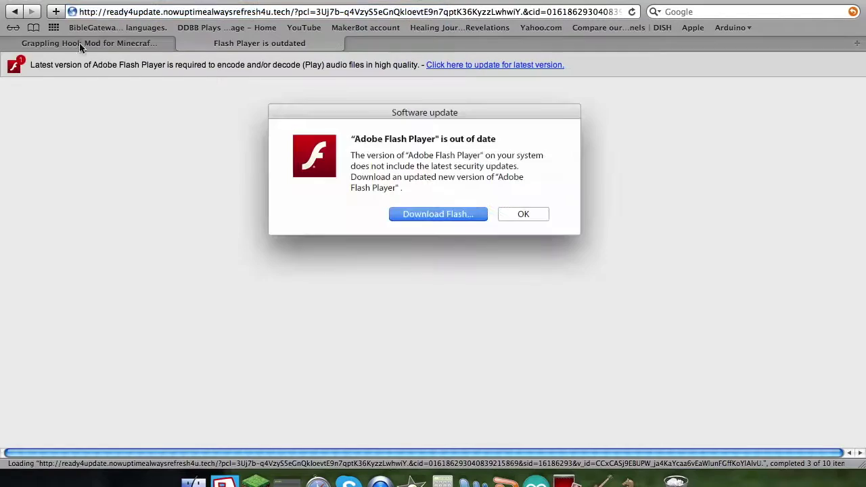
left_click(183, 43)
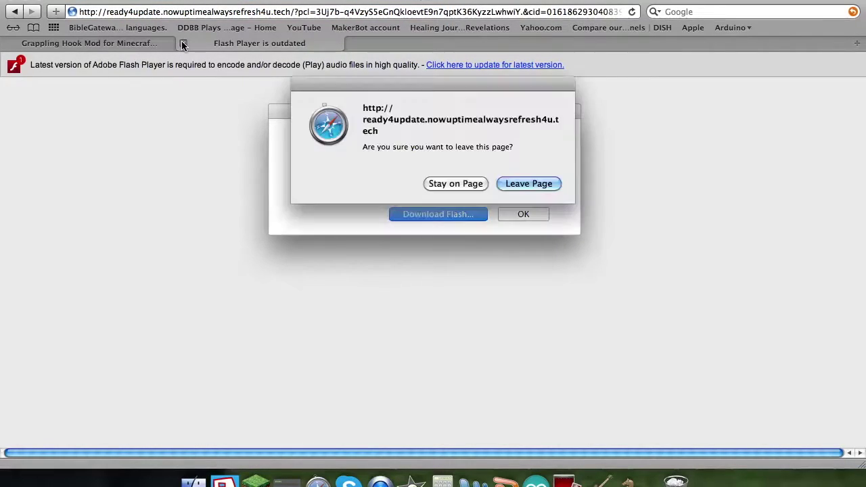
left_click(504, 184)
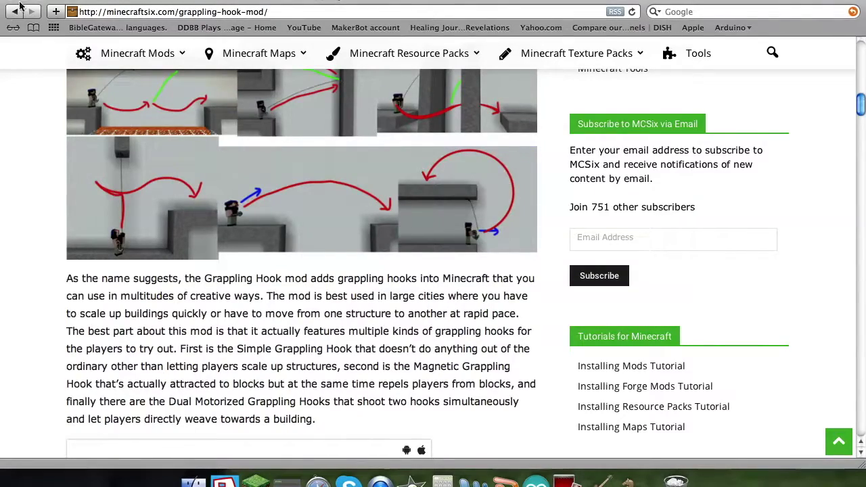
Minimise and restore Safari, open a new Google tab, and show the History menu
key("super+q")
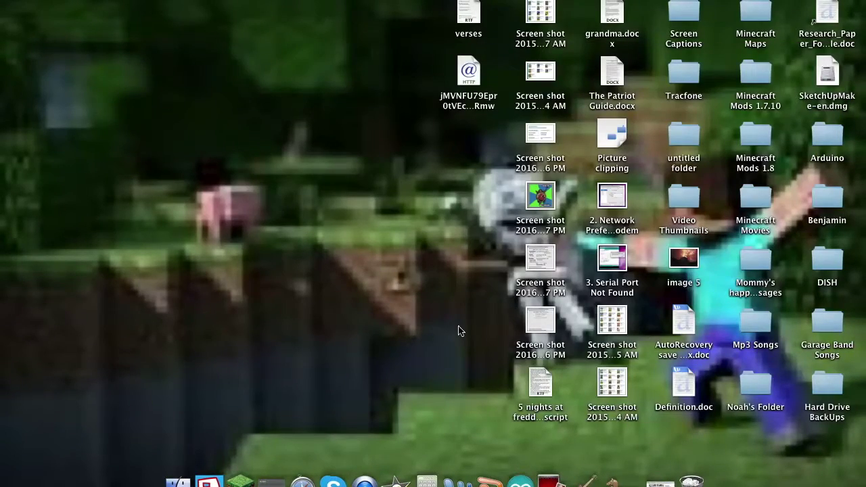
left_click(669, 467)
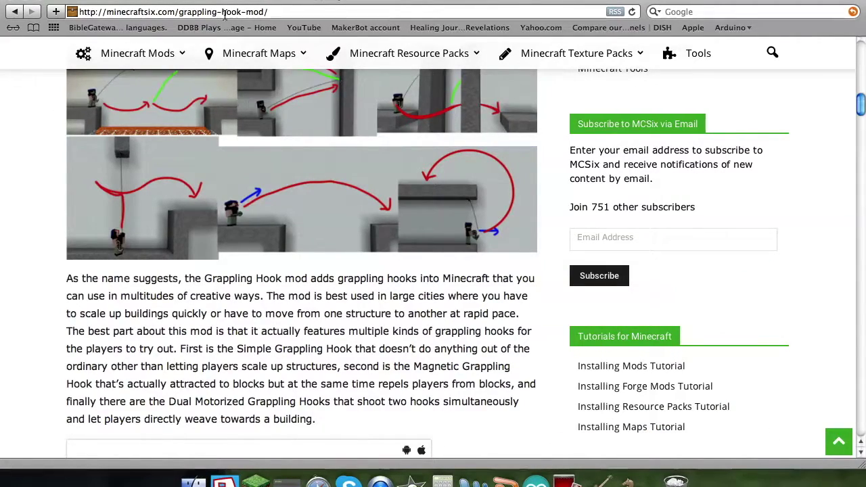
left_click(181, 0)
left_click(119, 52)
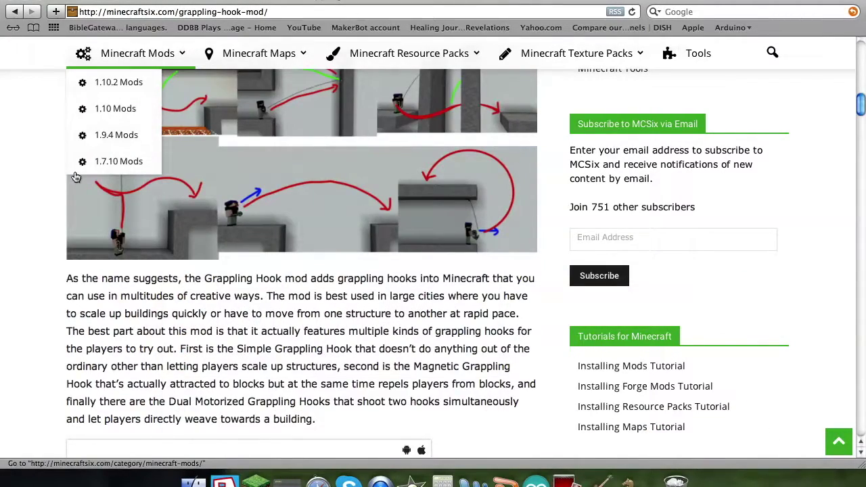
key("super+t")
left_click(182, 0)
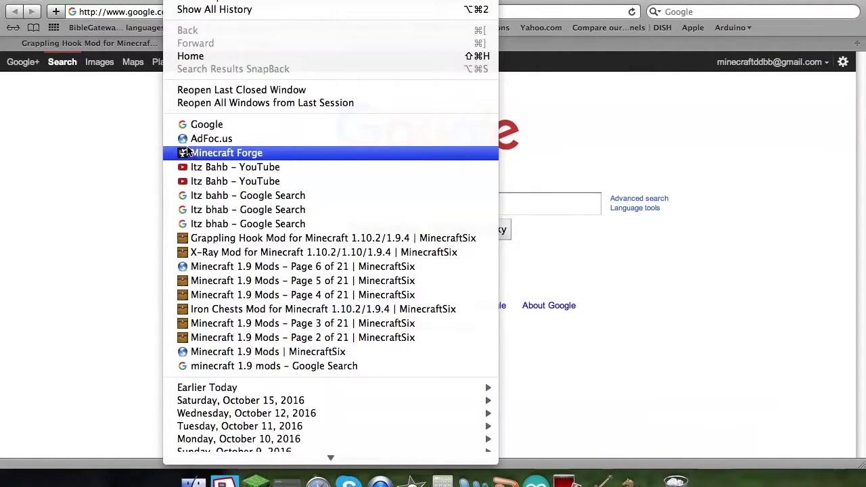
From History, reopen AdFoc.us, mute sound, skip to download Forge 1.9, then return to the Grappling Hook tab
left_click(187, 142)
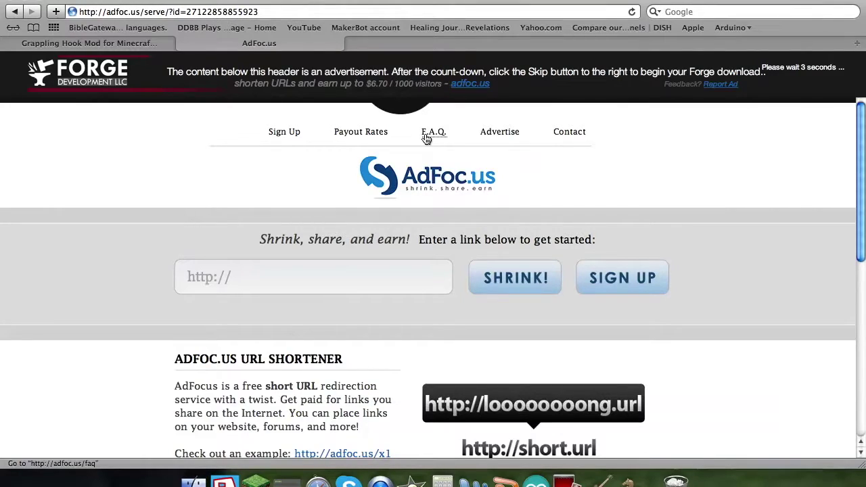
key("XF86AudioLowerVolume")
key("XF86AudioLowerVolume")
key("XF86AudioLowerVolume")
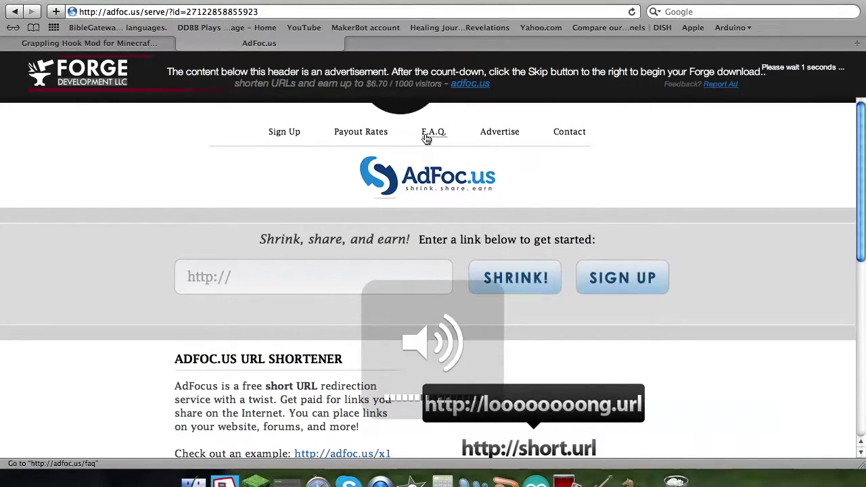
left_click(795, 76)
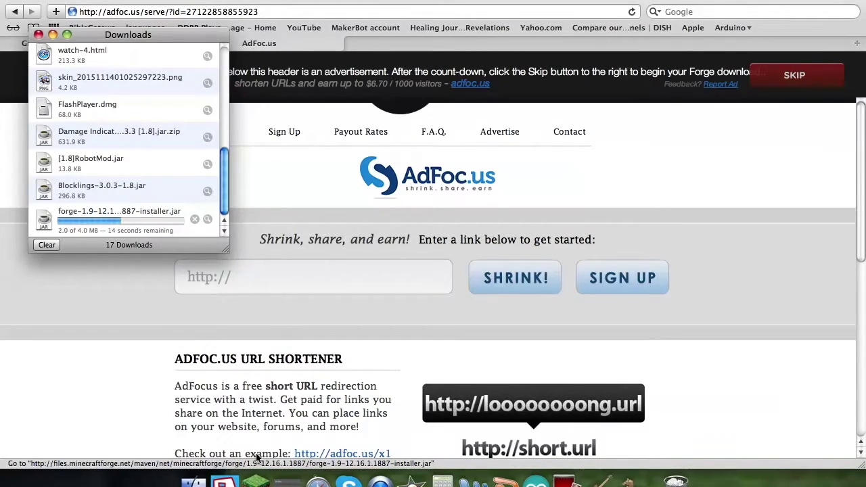
left_click(53, 313)
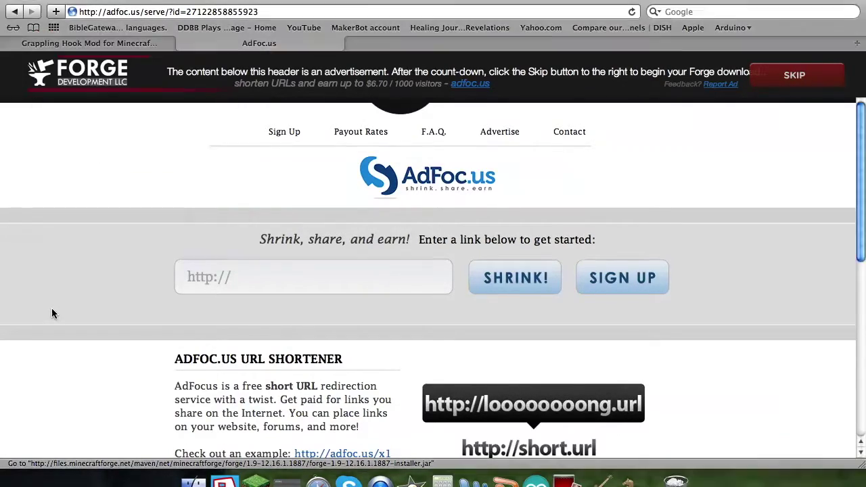
left_click(88, 42)
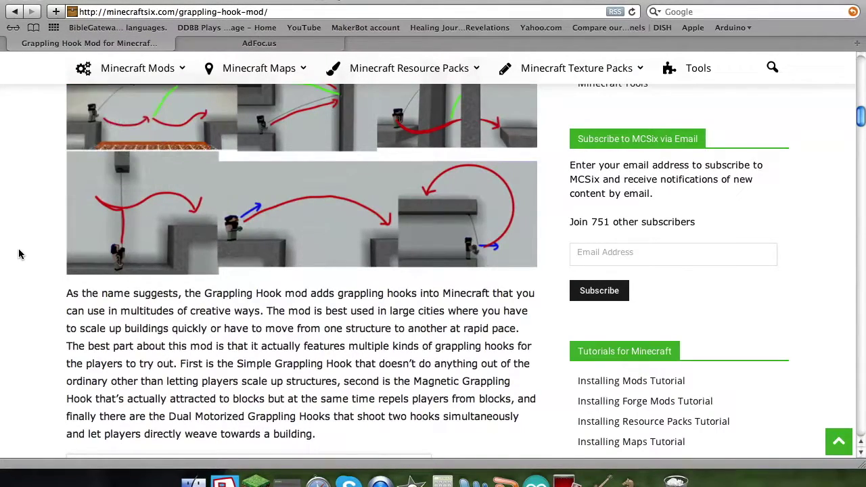
Scroll the Grappling Hook article, then switch to the AdFoc.us tab with Ctrl+Tab
scroll(18, 249, "up", 10)
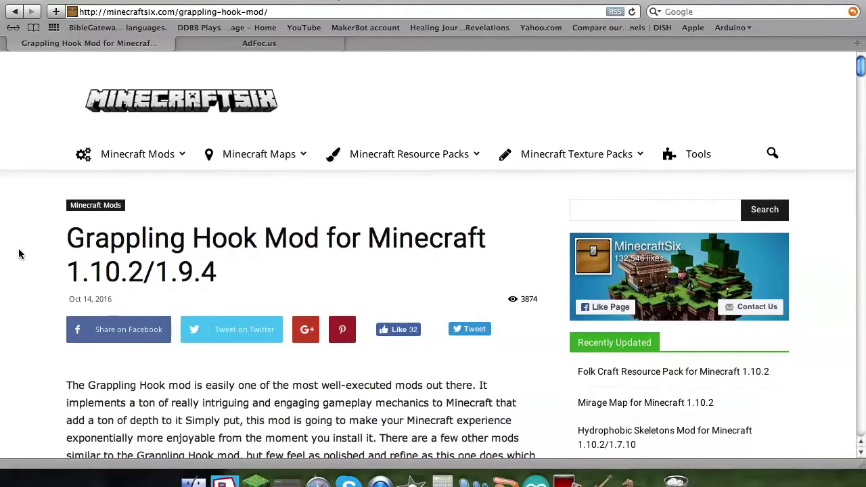
scroll(18, 248, "down", 4)
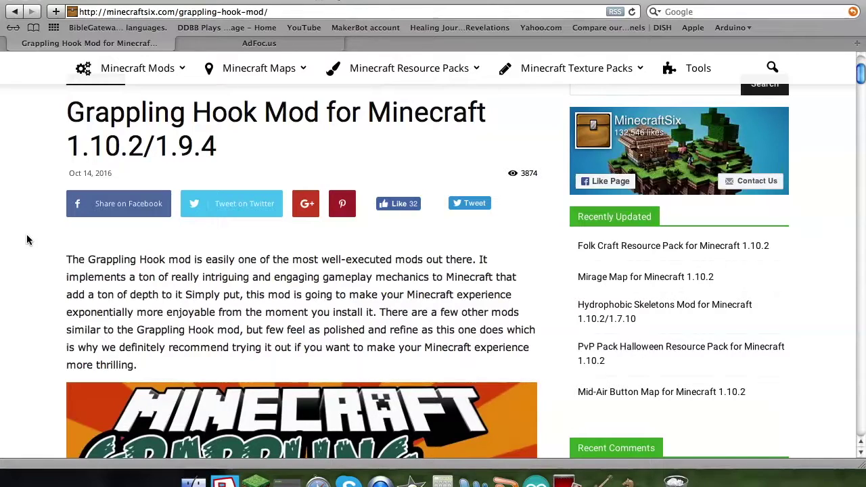
key("ctrl+Tab")
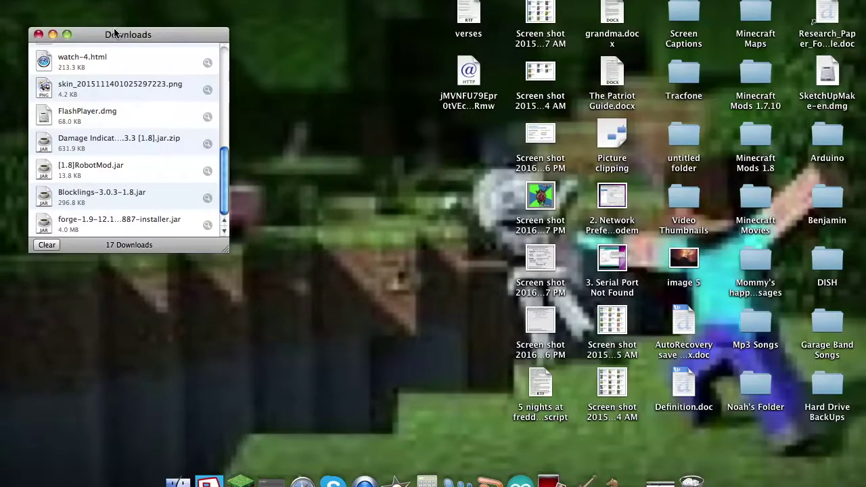
Open forge-1.9-12.16.1.1887-installer.jar from Downloads, approve the security warning, and restore Safari
left_click_drag(115, 34, 749, 202)
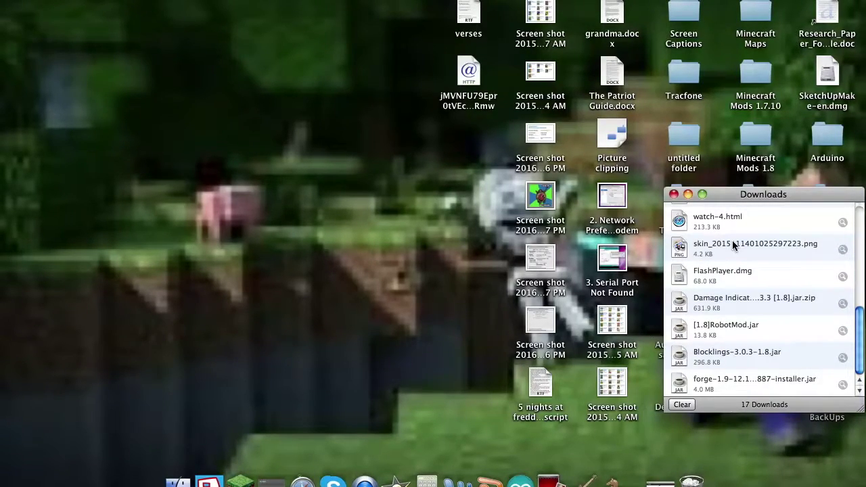
double_click(703, 392)
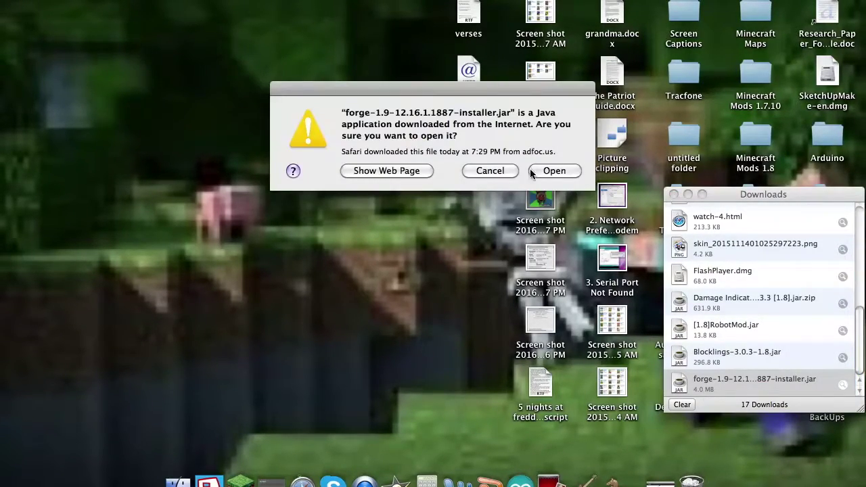
left_click(561, 170)
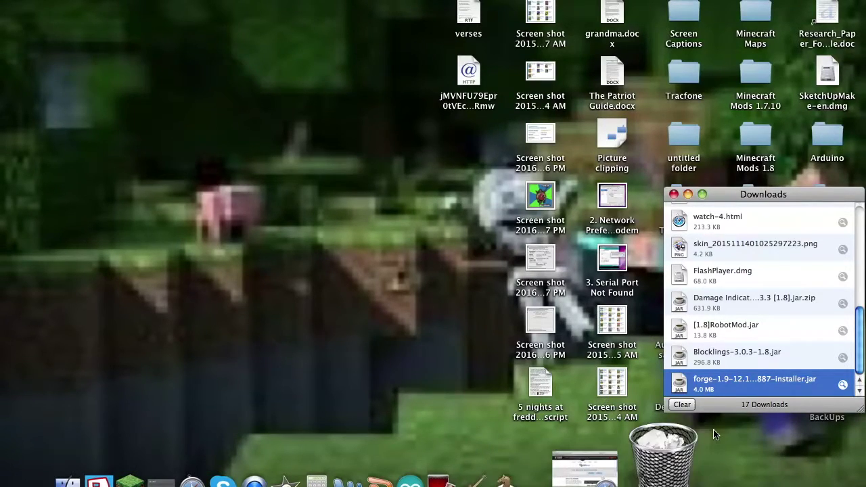
left_click(674, 195)
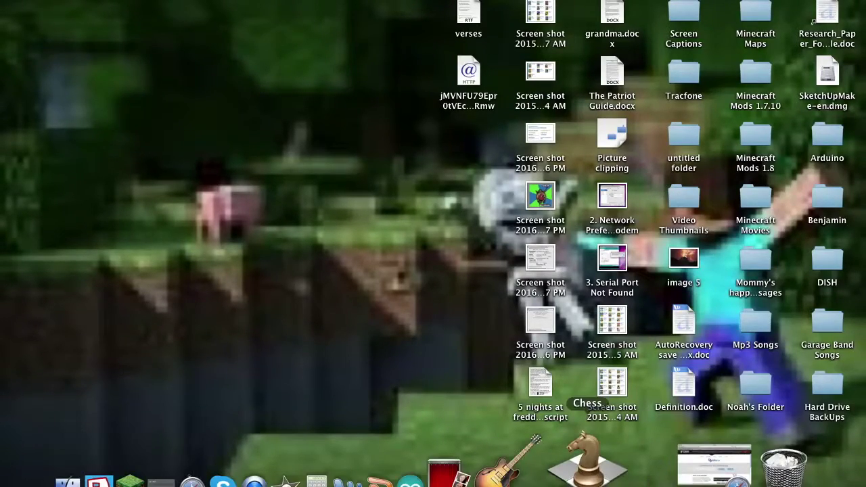
left_click(685, 460)
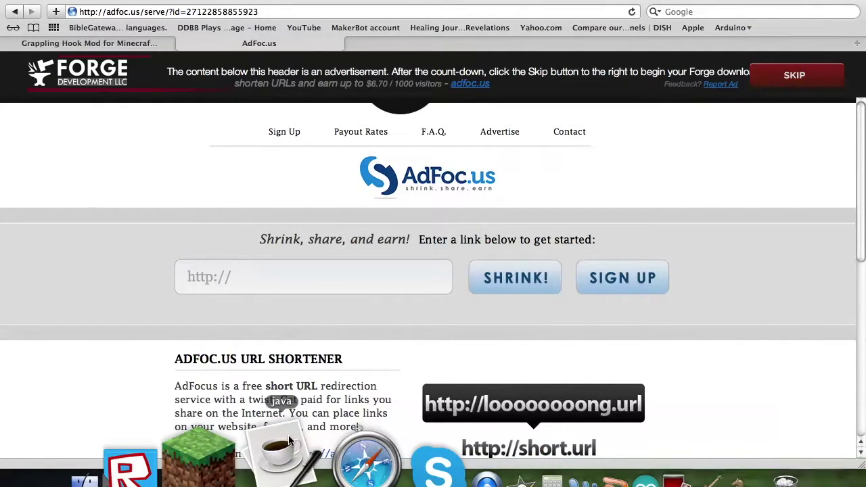
Close the AdFoc.us tab and install the Forge 1.9-12.16.1.1887 client into the launcher
left_click(182, 44)
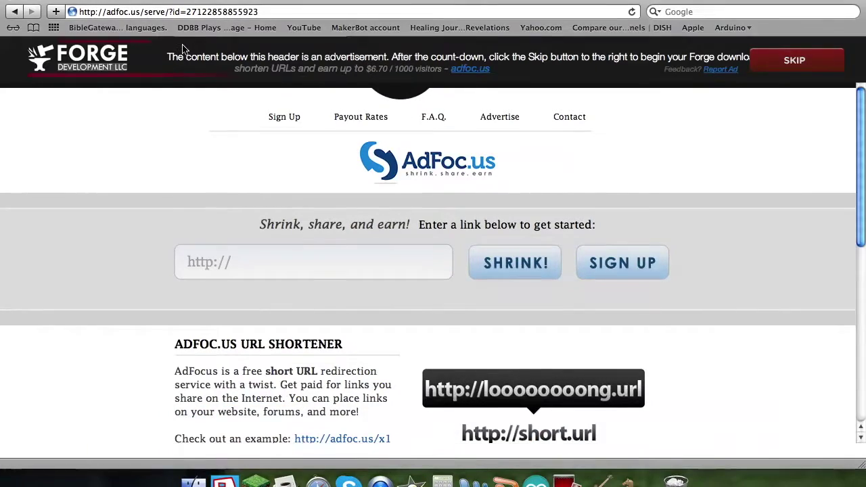
left_click(285, 475)
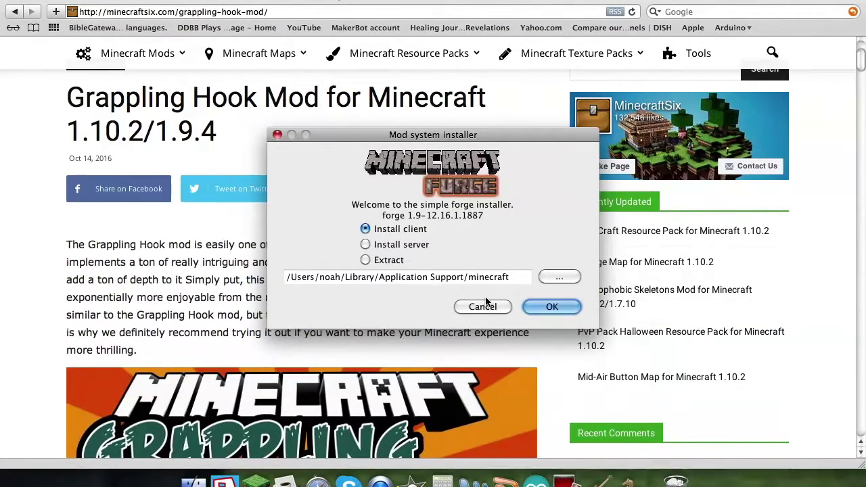
left_click(532, 309)
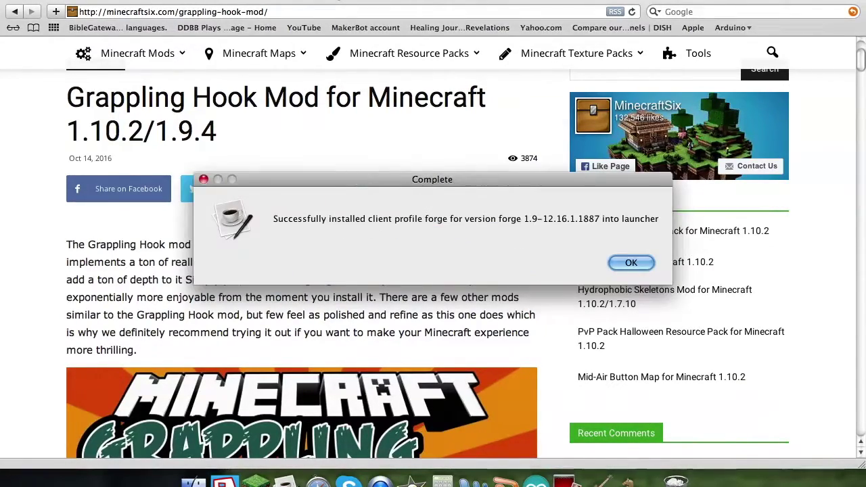
left_click(628, 263)
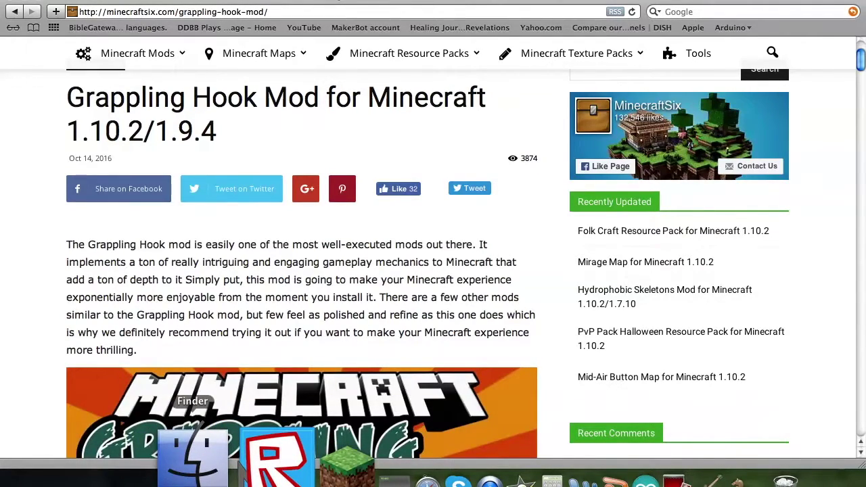
In Finder, browse to Library > Application Support > minecraft > versions
left_click(193, 452)
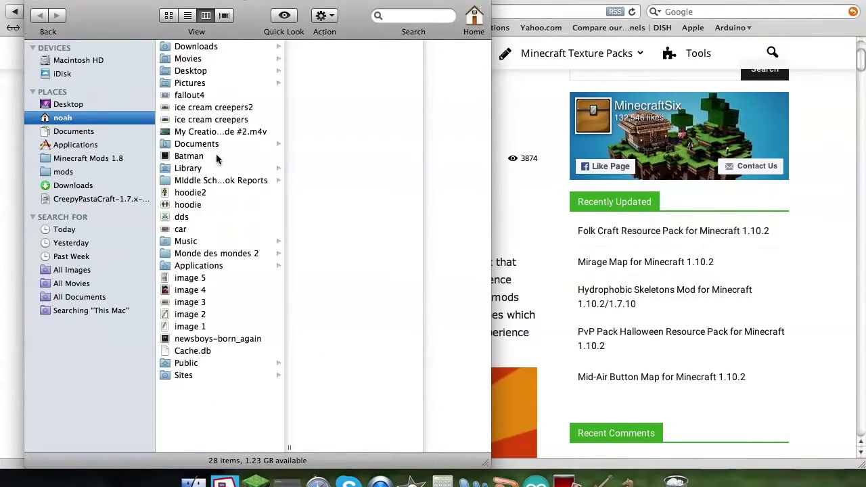
left_click(219, 167)
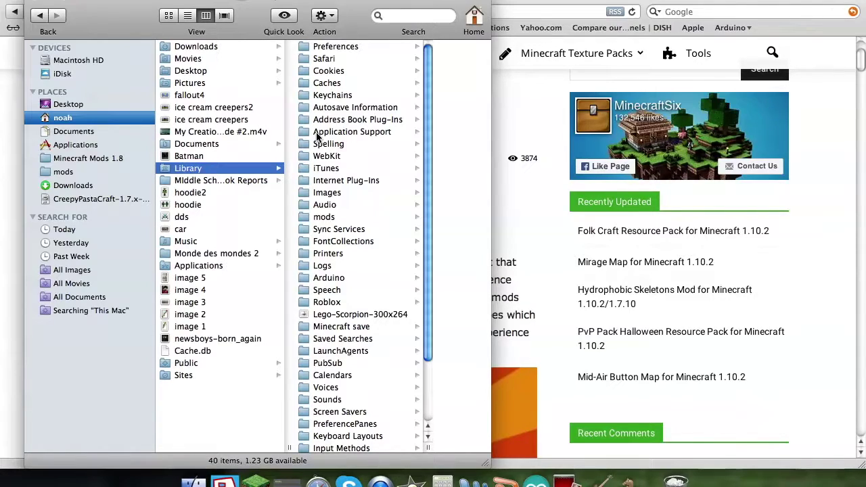
scroll(316, 136, "down", 1)
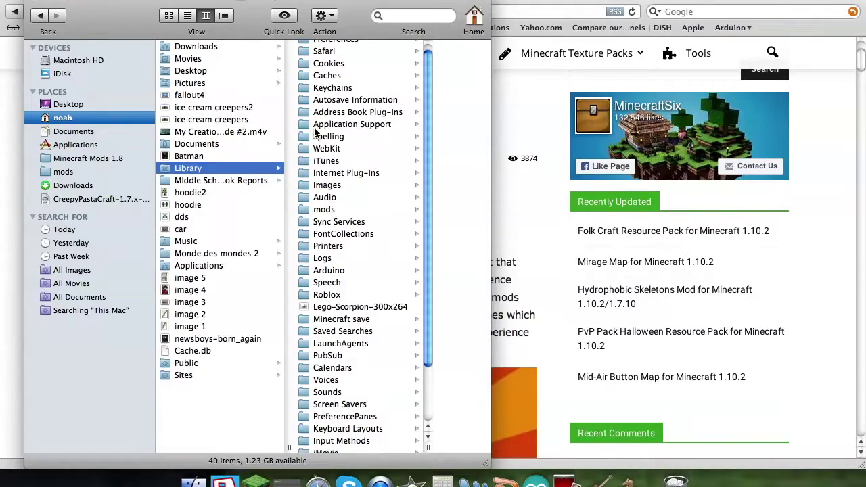
left_click(314, 126)
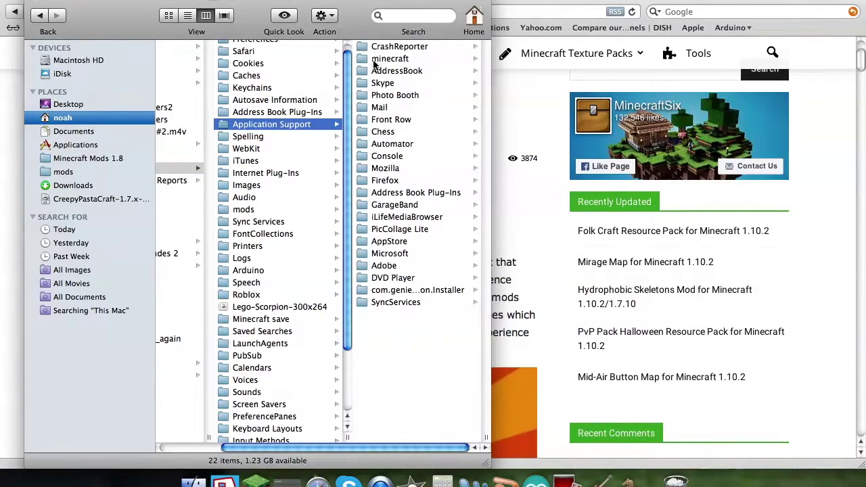
left_click(374, 60)
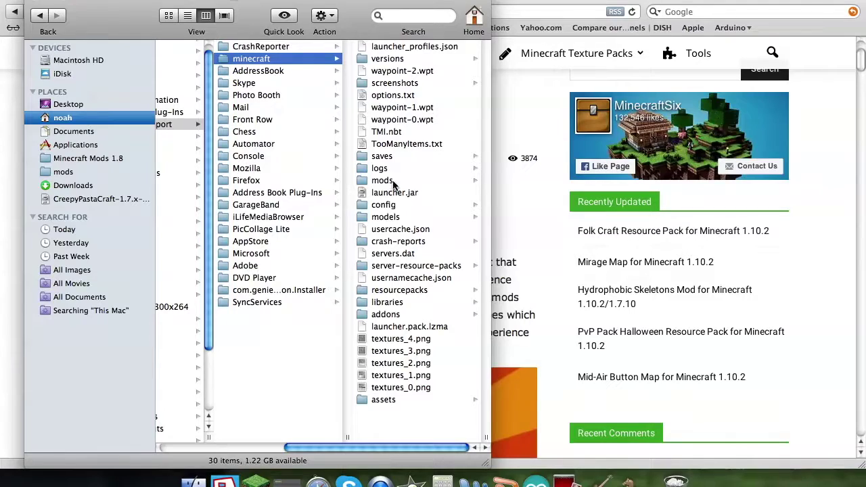
left_click(383, 60)
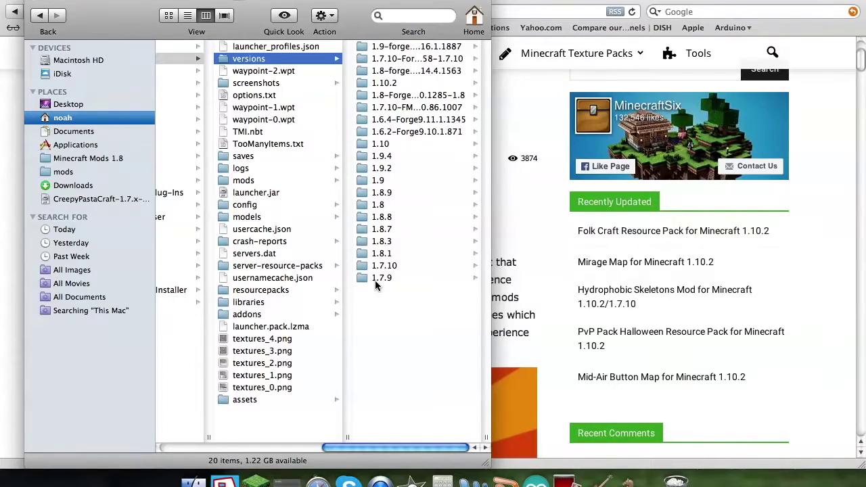
Check the 1.10.2 and 1.9-forge folders' .json and .jar files, then close Finder
left_click(411, 82)
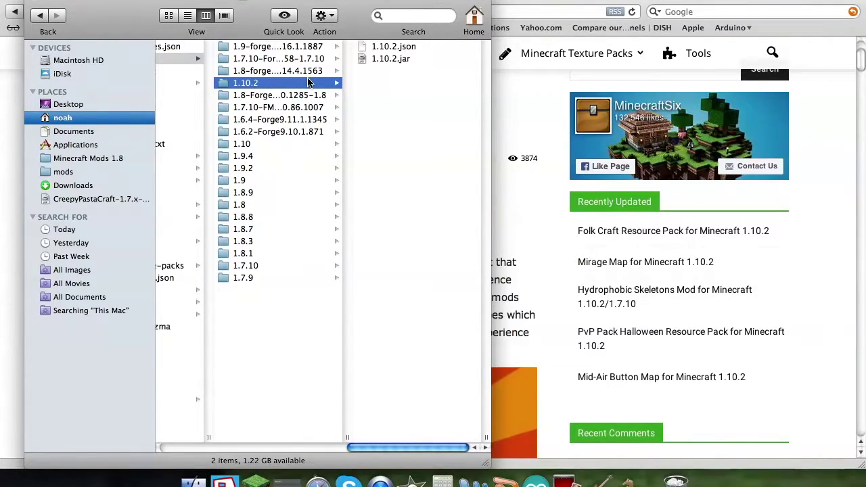
left_click(287, 60)
left_click(278, 47)
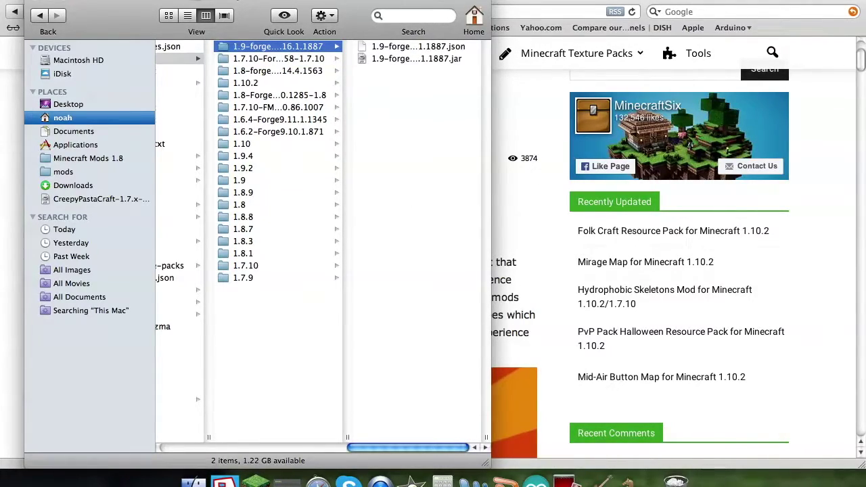
left_click(37, 6)
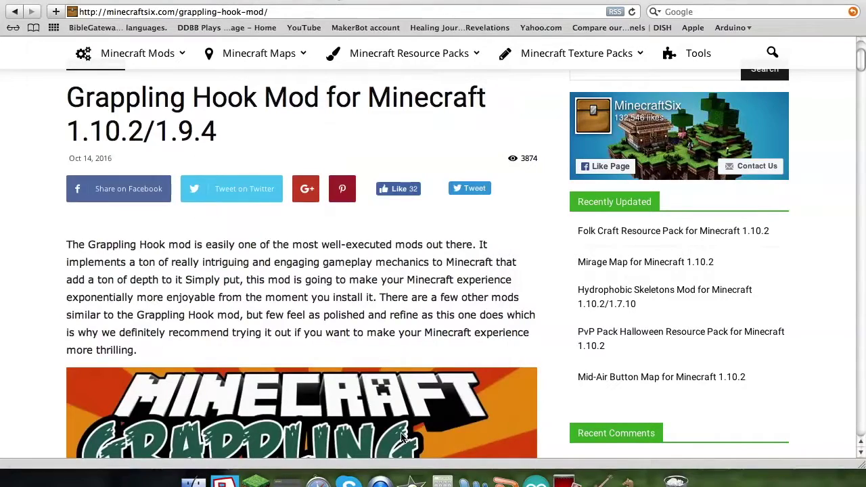
scroll(29, 355, "down", 10)
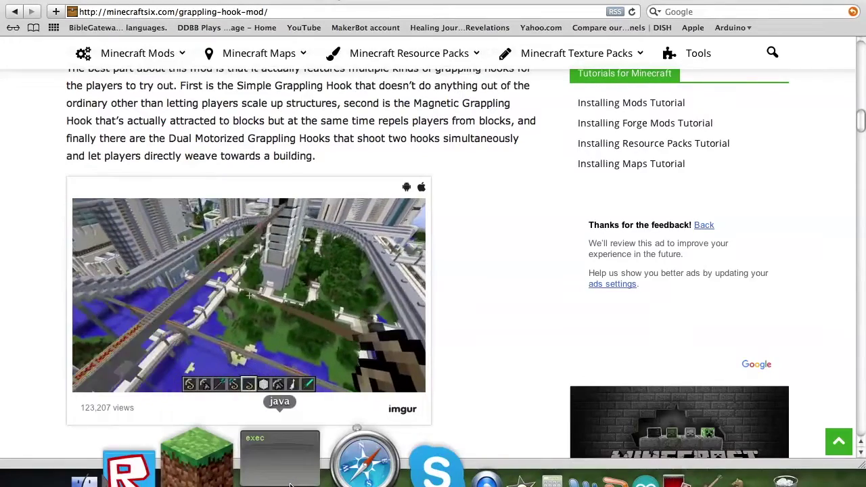
left_click_drag(66, 0, 74, 247)
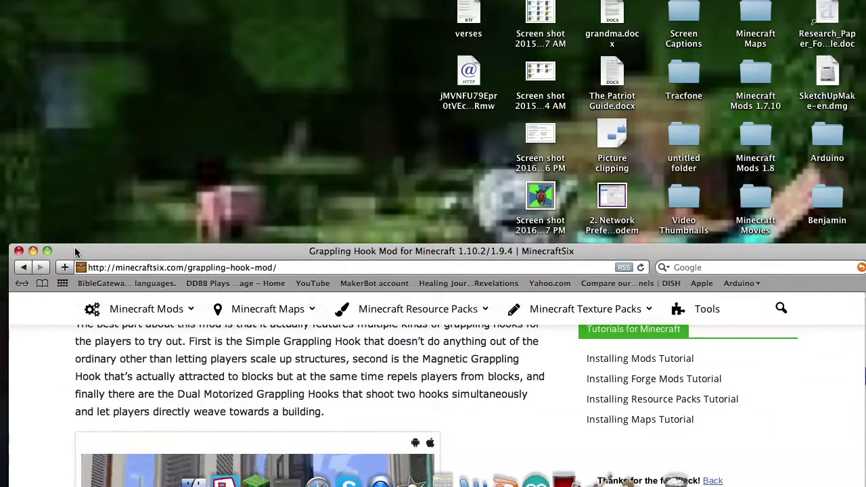
left_click_drag(789, 161, 745, 64)
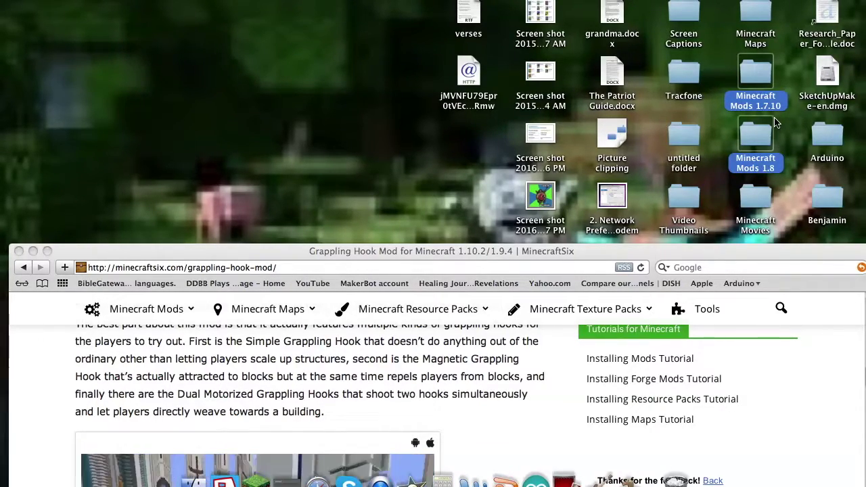
double_click(756, 73)
left_click_drag(514, 160, 91, 0)
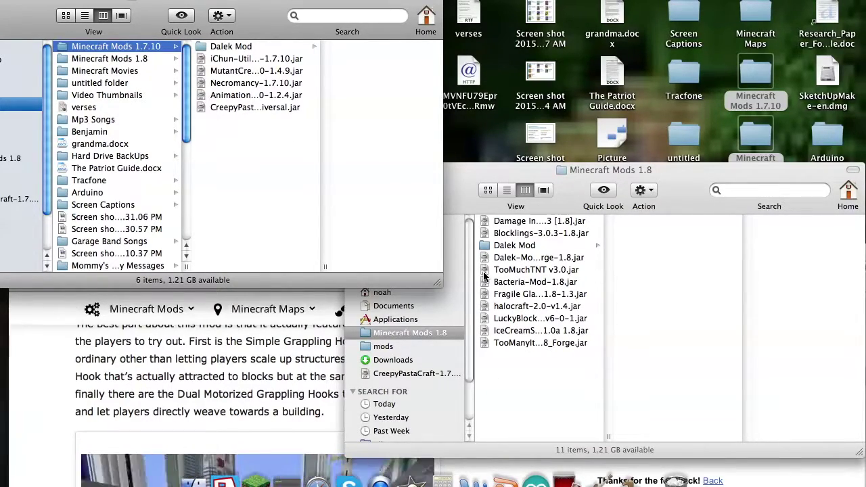
left_click(473, 185)
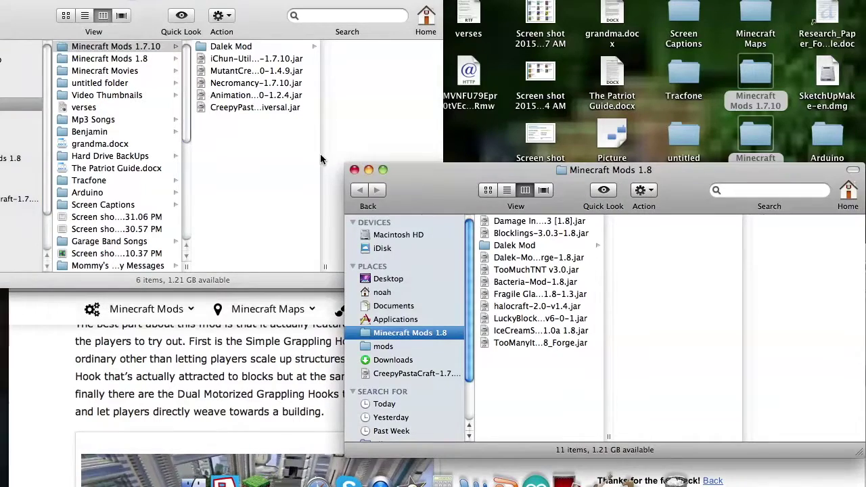
left_click(353, 170)
left_click_drag(20, 8, 179, 11)
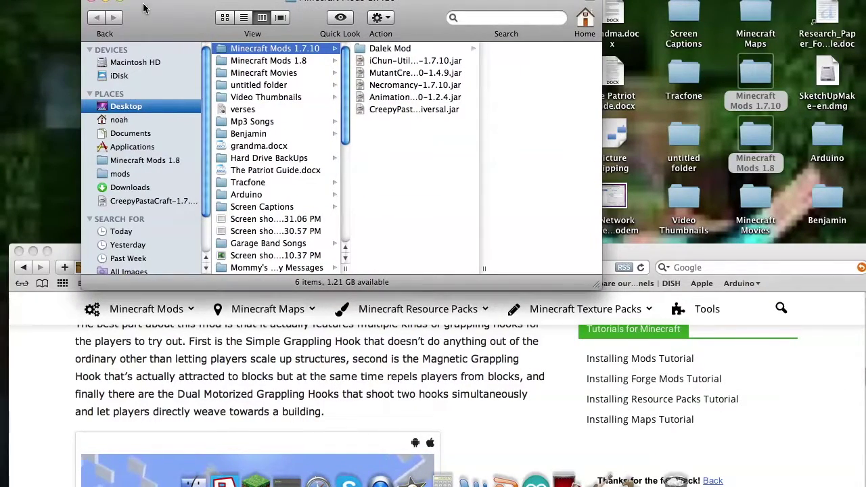
left_click(95, 3)
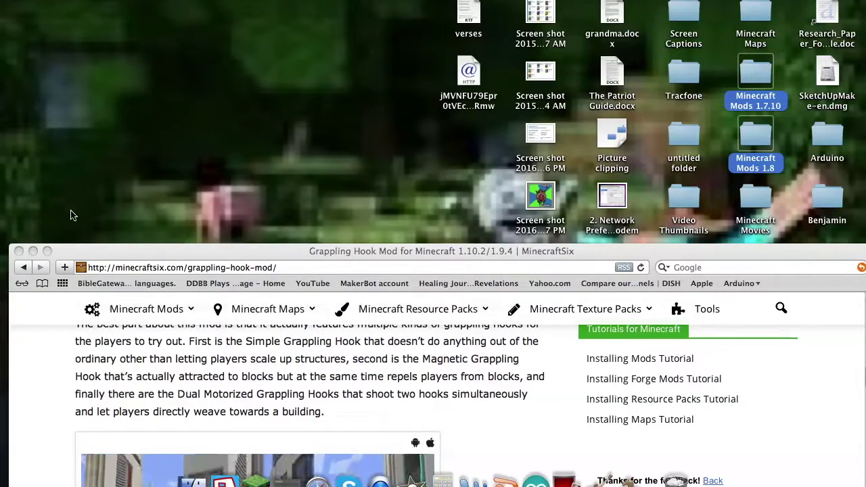
left_click(46, 252)
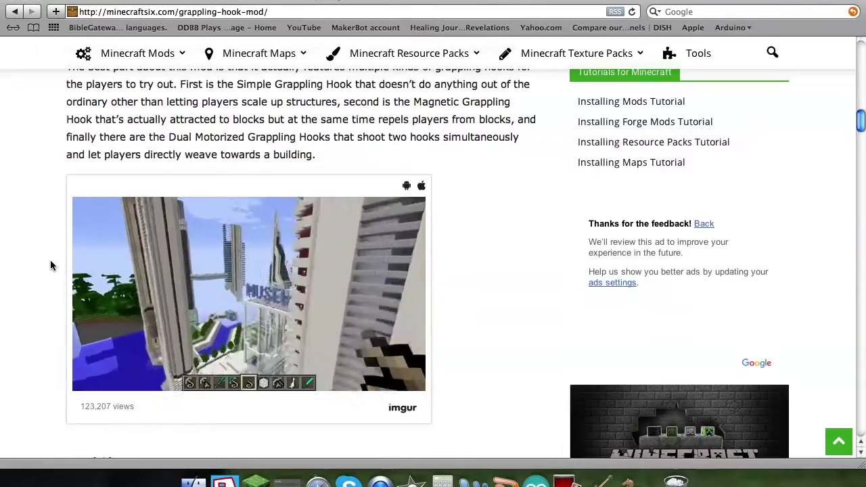
scroll(45, 102, "down", 10)
scroll(45, 102, "up", 12)
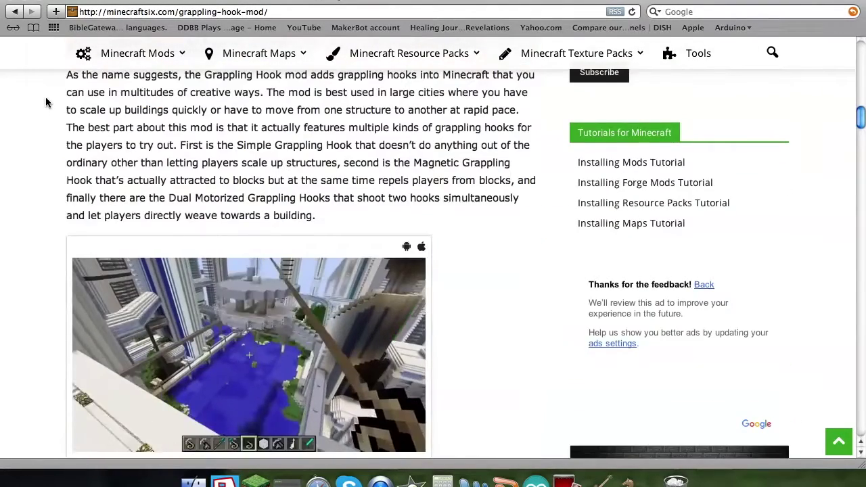
scroll(46, 101, "down", 15)
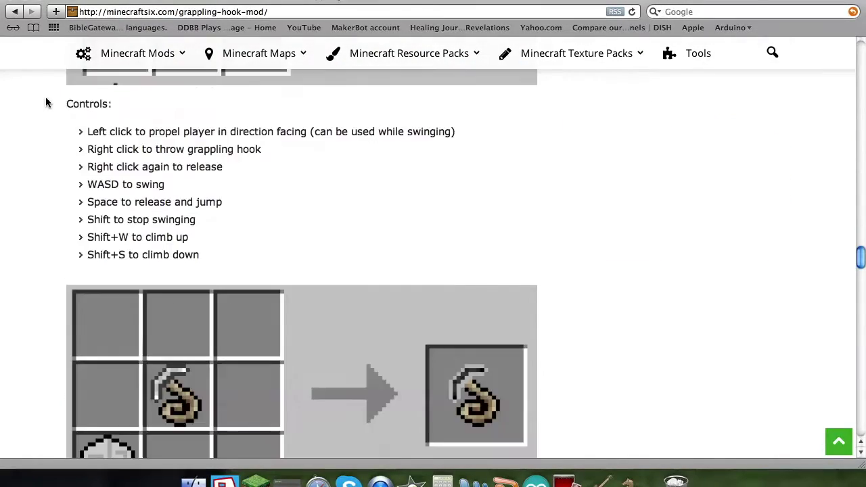
scroll(46, 102, "down", 15)
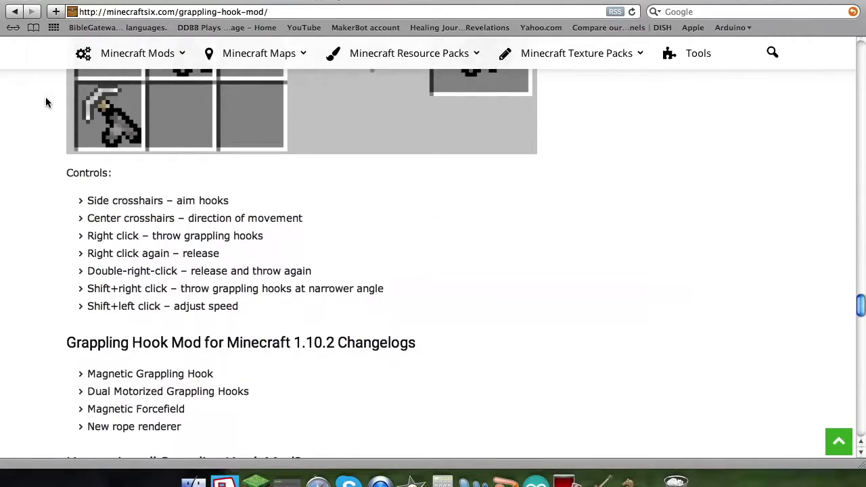
scroll(46, 102, "down", 5)
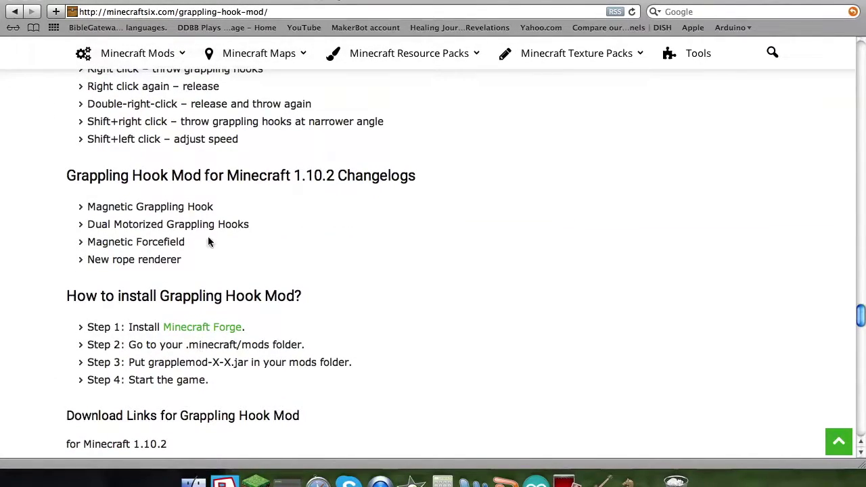
scroll(178, 332, "down", 2)
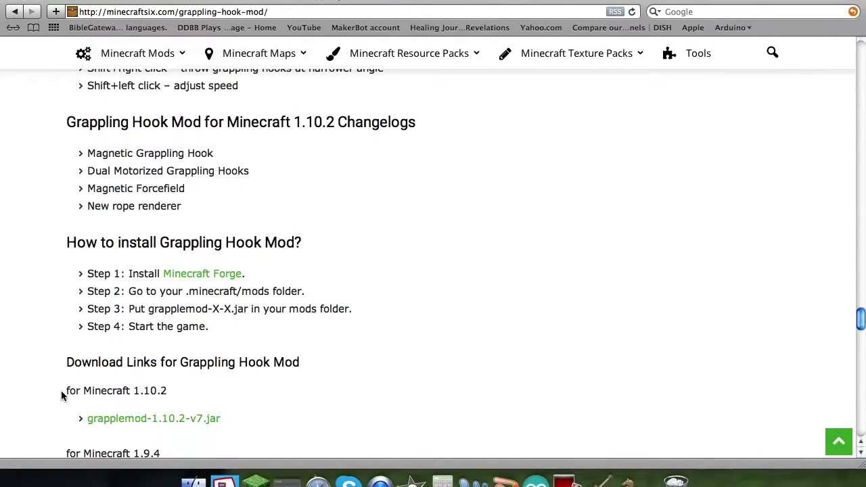
scroll(59, 399, "down", 6)
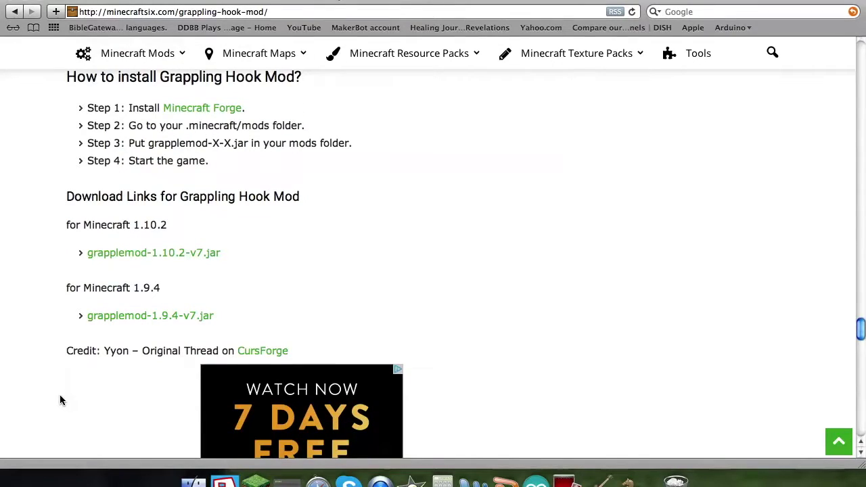
scroll(60, 400, "down", 10)
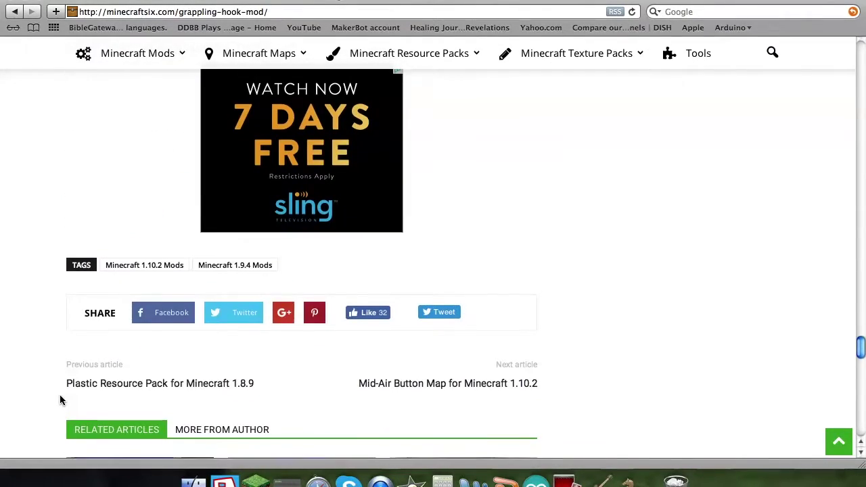
scroll(60, 401, "down", 10)
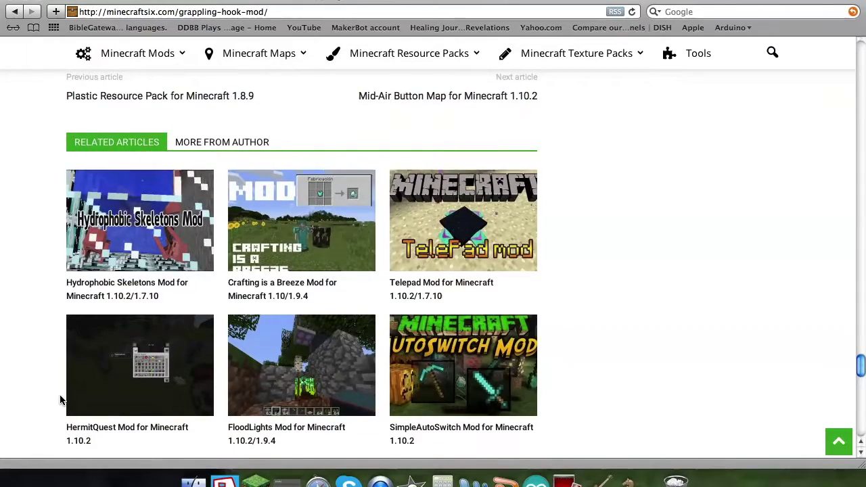
scroll(60, 399, "up", 20)
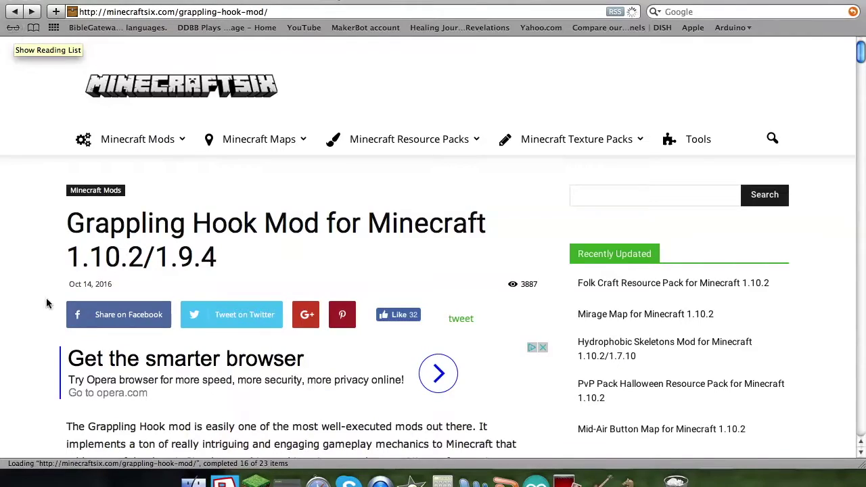
scroll(47, 301, "down", 10)
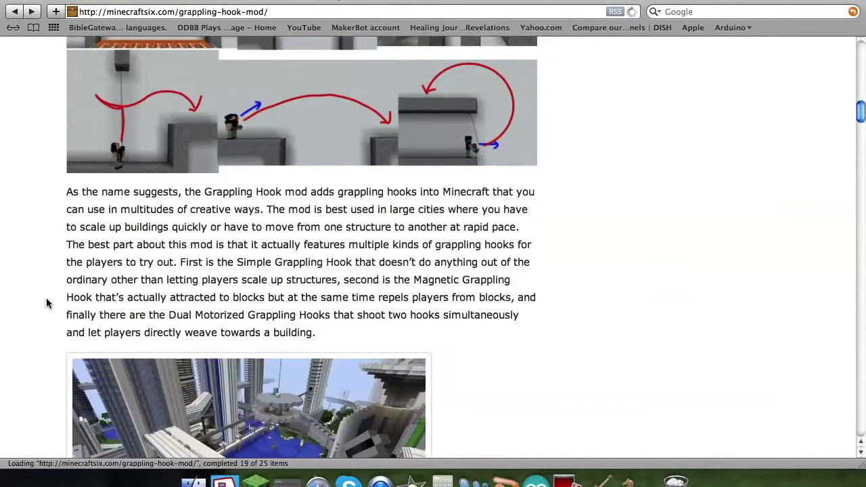
scroll(47, 302, "down", 8)
scroll(47, 303, "down", 4)
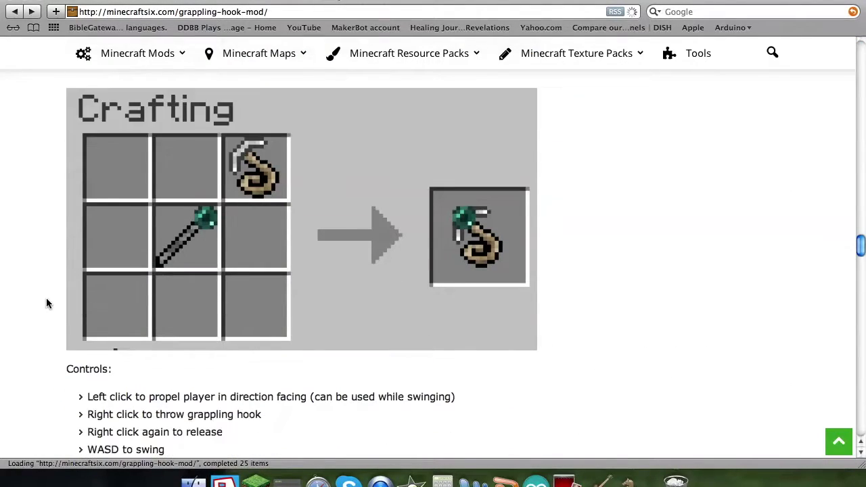
scroll(46, 303, "down", 8)
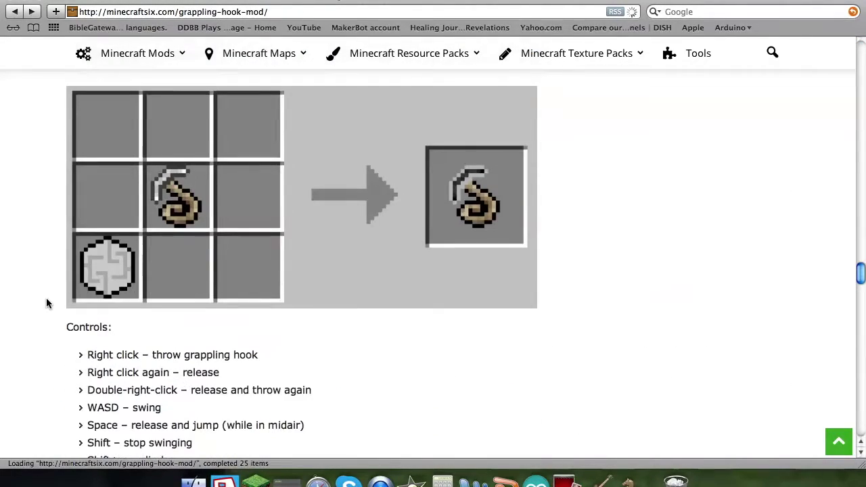
scroll(46, 303, "down", 6)
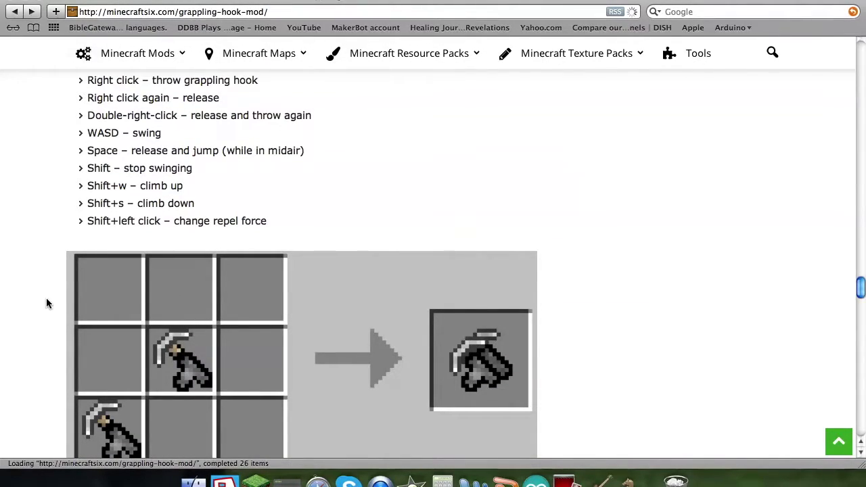
key("super+t")
Reopen the Minecraft Forge page from History, choose 1.9.4, and scroll to Download Latest
left_click(183, 0)
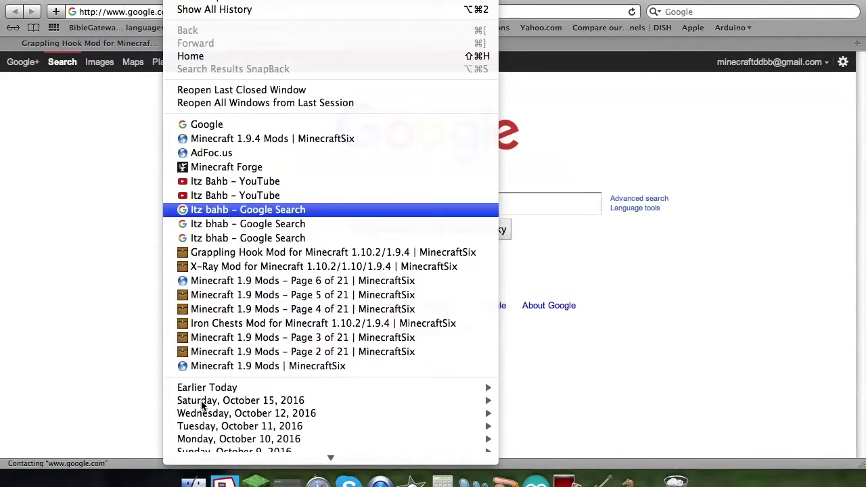
left_click(184, 167)
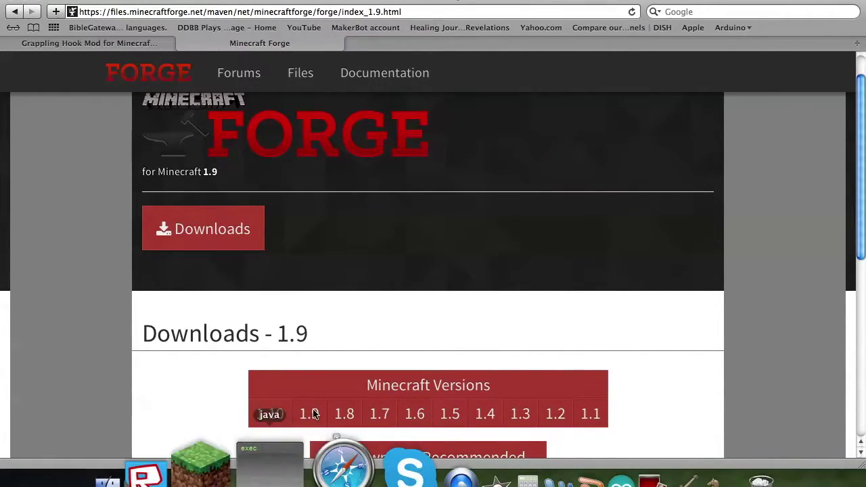
mouse_move(313, 415)
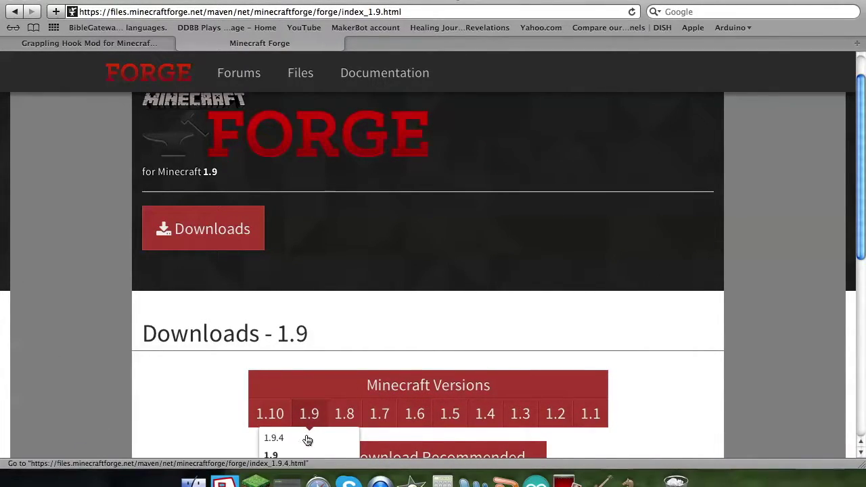
left_click(306, 439)
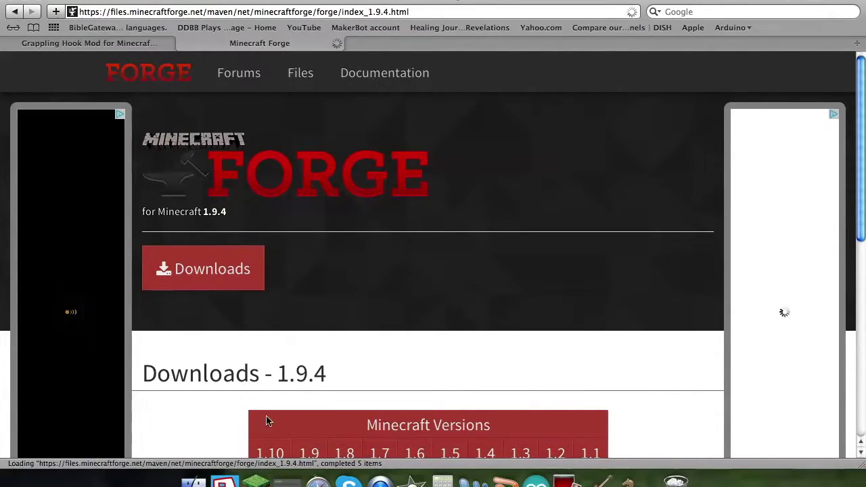
scroll(212, 422, "down", 3)
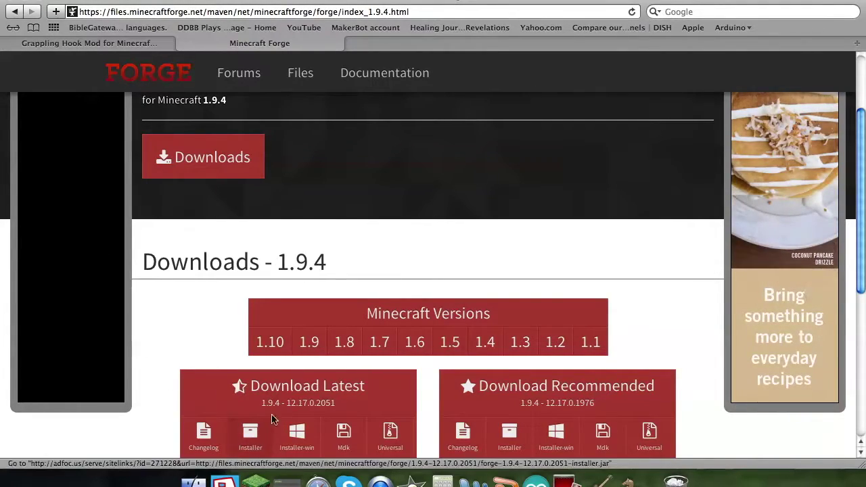
scroll(130, 398, "down", 2)
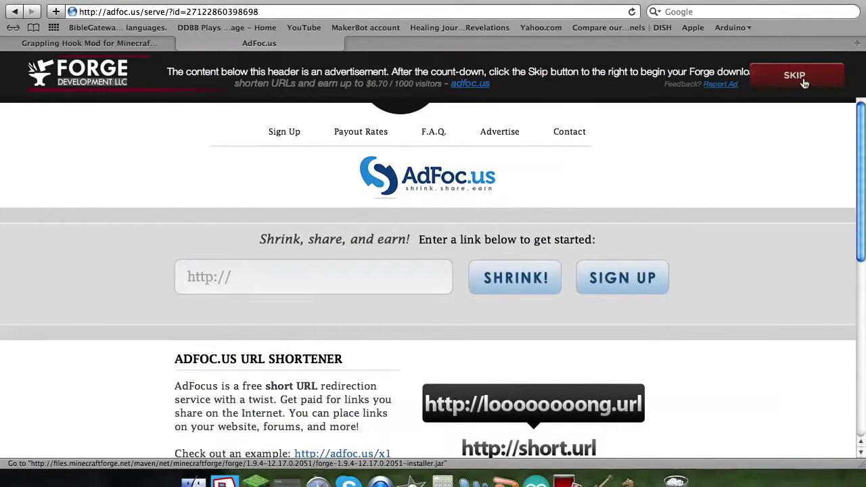
Download the Forge 1.9.4 installer, delete the old forge-1.9 download, and bring up the installer
left_click(805, 82)
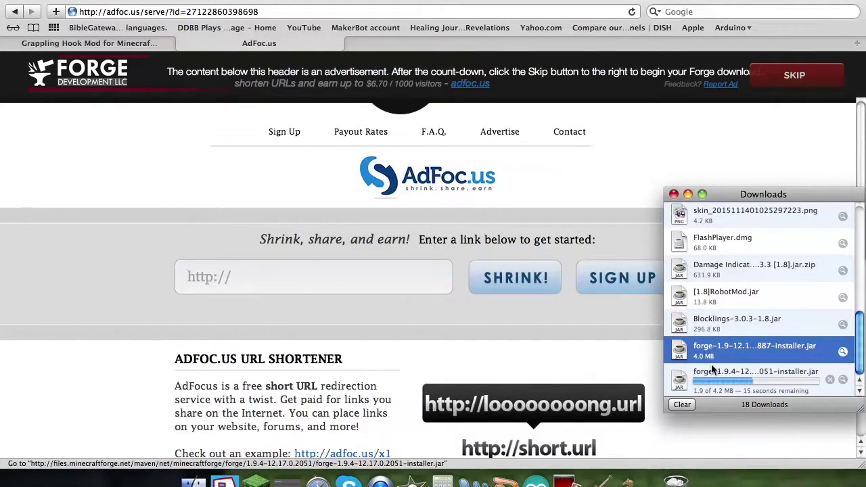
key("BackSpace")
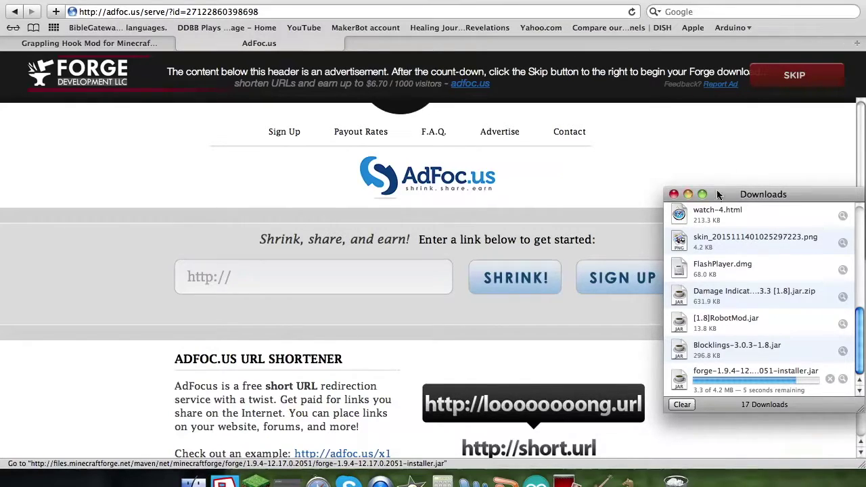
left_click_drag(719, 195, 729, 224)
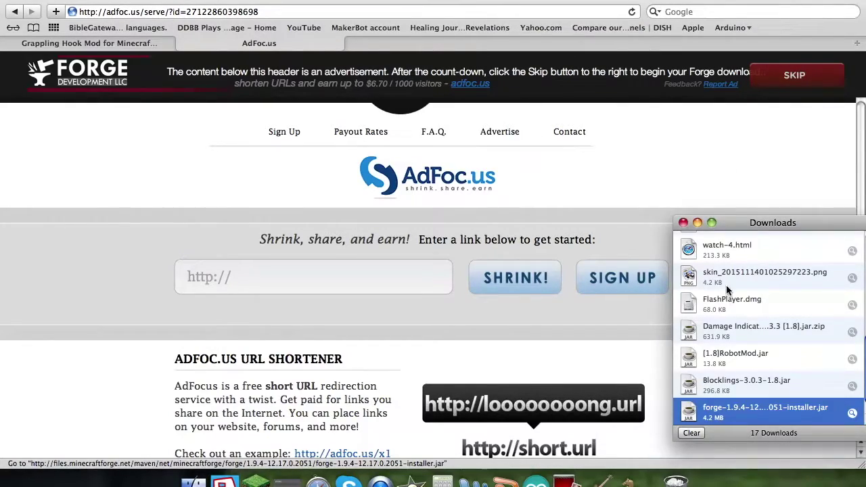
left_click(683, 223)
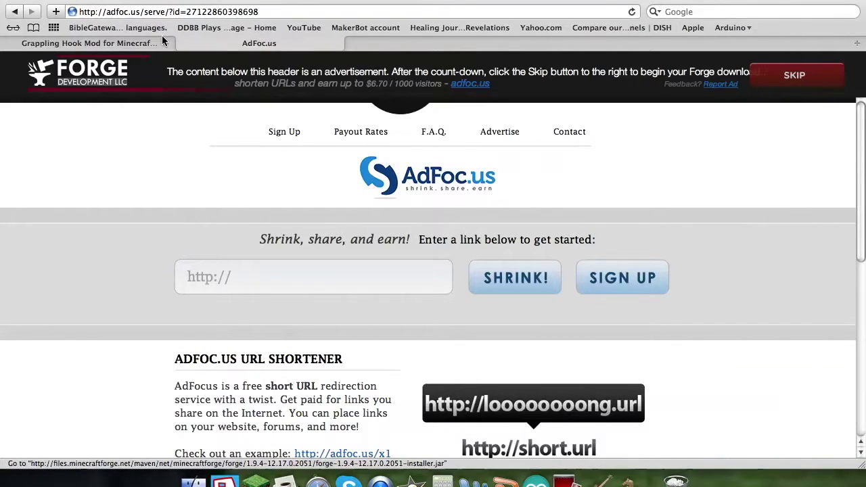
left_click(54, 44)
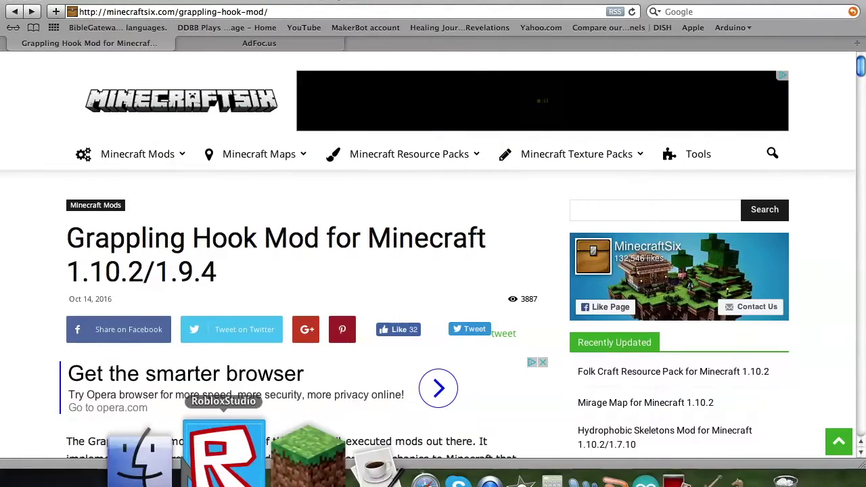
left_click(277, 451)
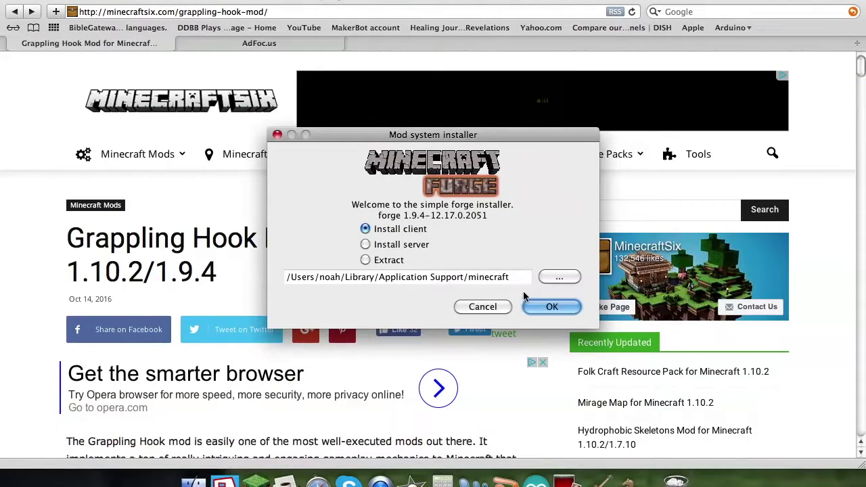
Install the Forge 1.9.4-12.17.0.2051 client profile and dismiss the Complete notice
left_click(552, 306)
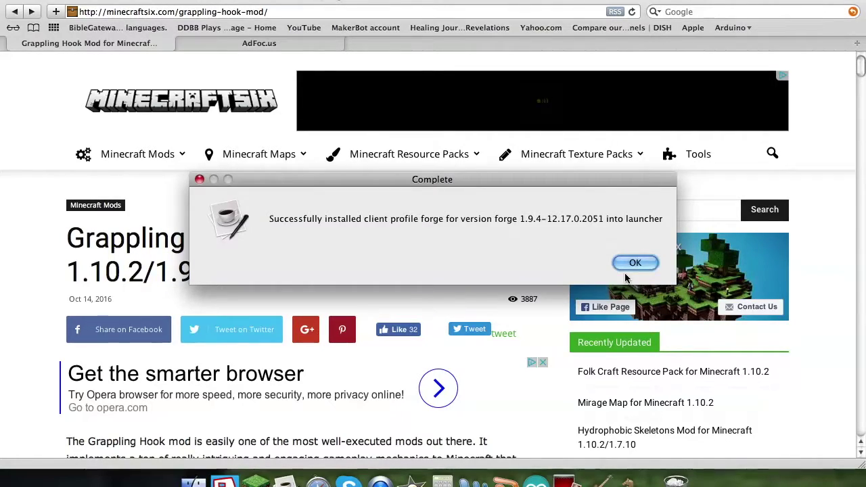
left_click(636, 264)
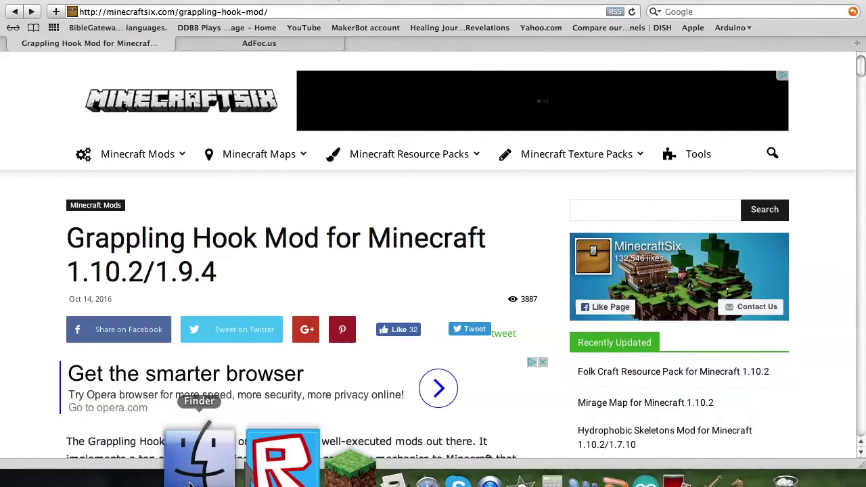
Open and close a Finder home window, then scroll the Grappling Hook page down to Download Links
left_click(190, 485)
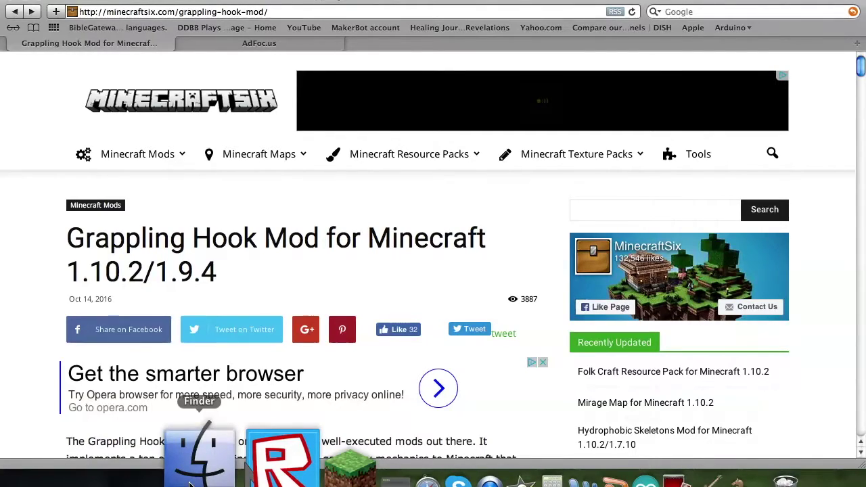
left_click(190, 485)
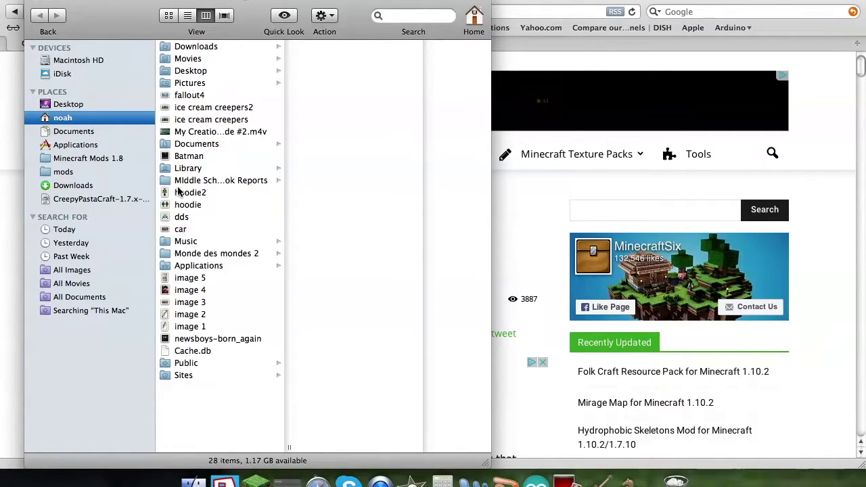
left_click(34, 3)
scroll(61, 340, "down", 10)
scroll(61, 340, "down", 15)
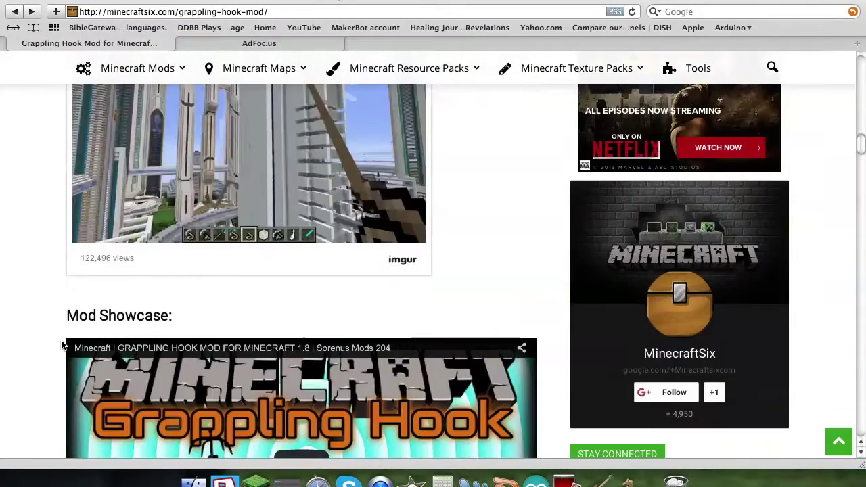
scroll(61, 346, "down", 10)
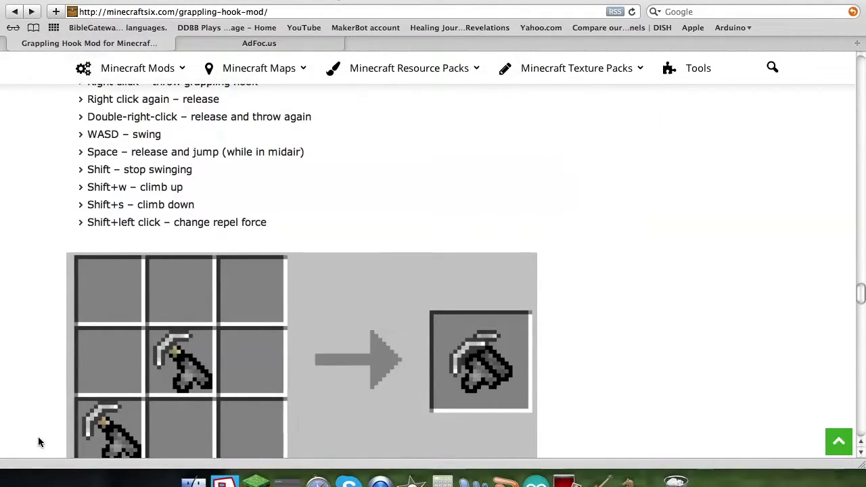
scroll(38, 441, "down", 10)
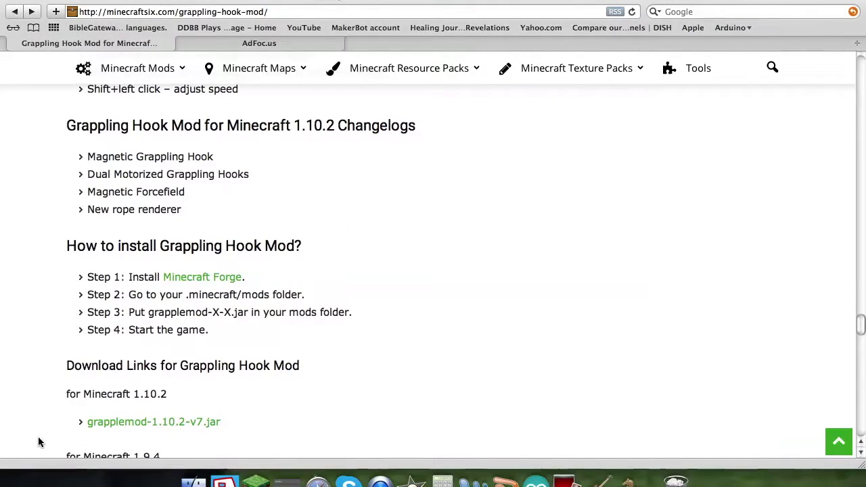
scroll(56, 421, "down", 2)
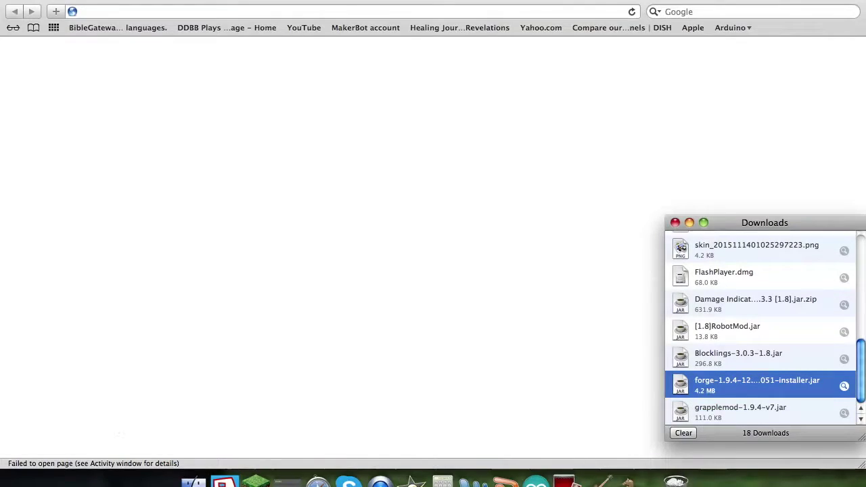
Go back to the Grappling Hook Mod page and close the AdFoc.us tab
left_click(15, 11)
left_click(4, 189)
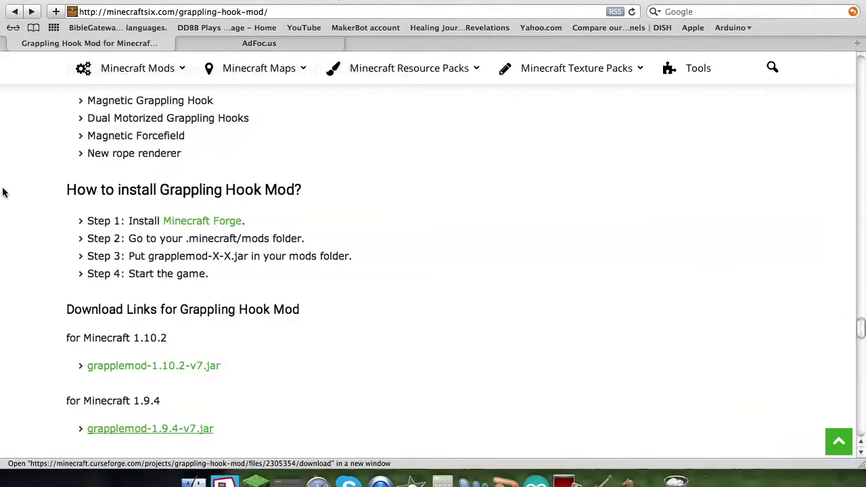
left_click(180, 42)
Move the Safari window down to uncover the desktop and set the Downloads window beside it
left_click_drag(60, 1, 10, 94)
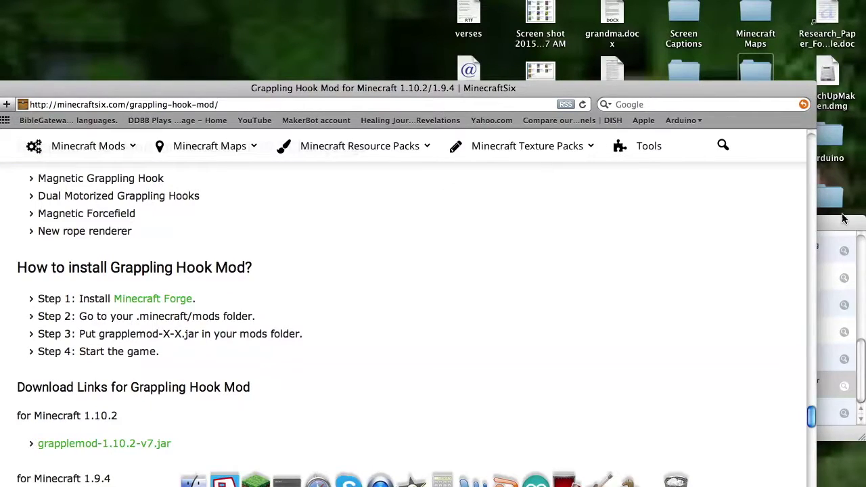
left_click(842, 219)
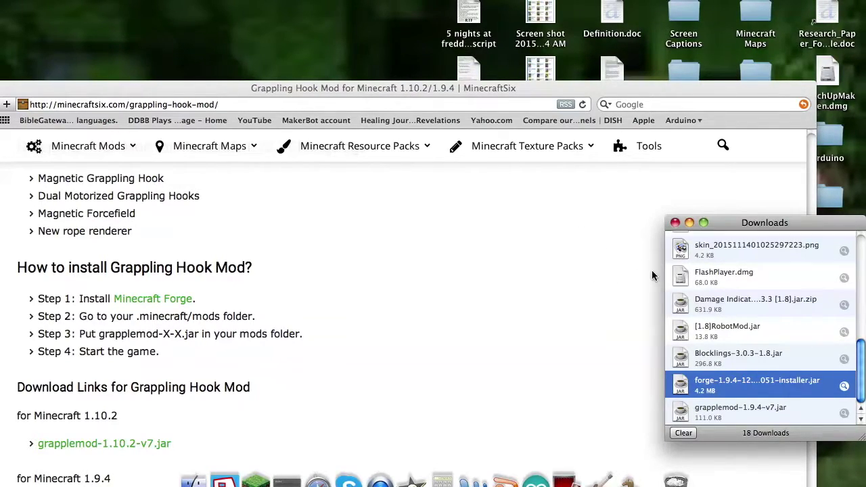
left_click_drag(54, 81, 78, 431)
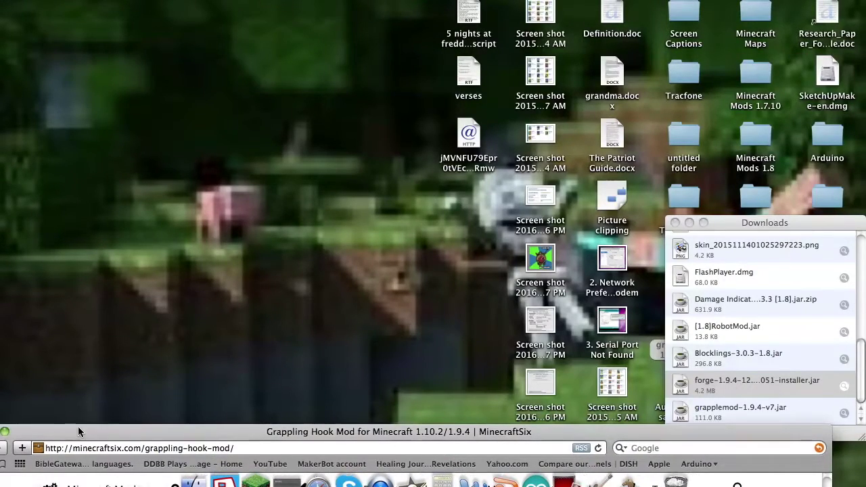
left_click_drag(766, 222, 741, 225)
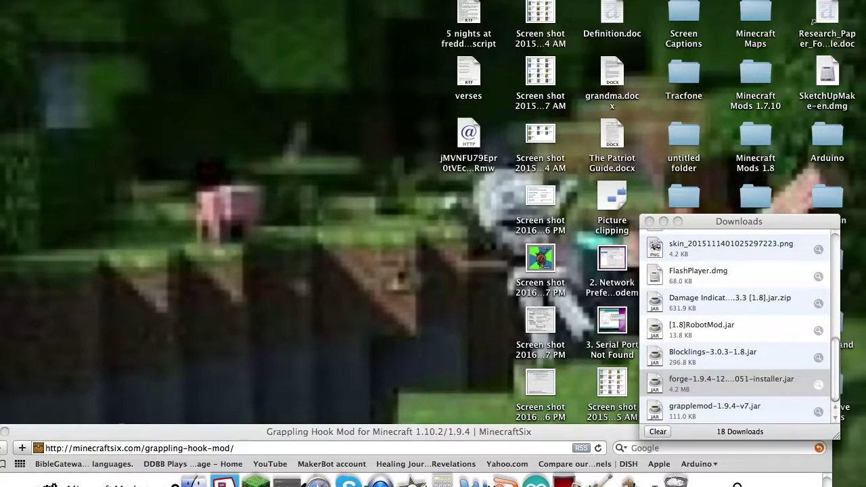
Create a new folder on the desktop from Finder's File menu
left_click(40, 0)
mouse_move(88, 0)
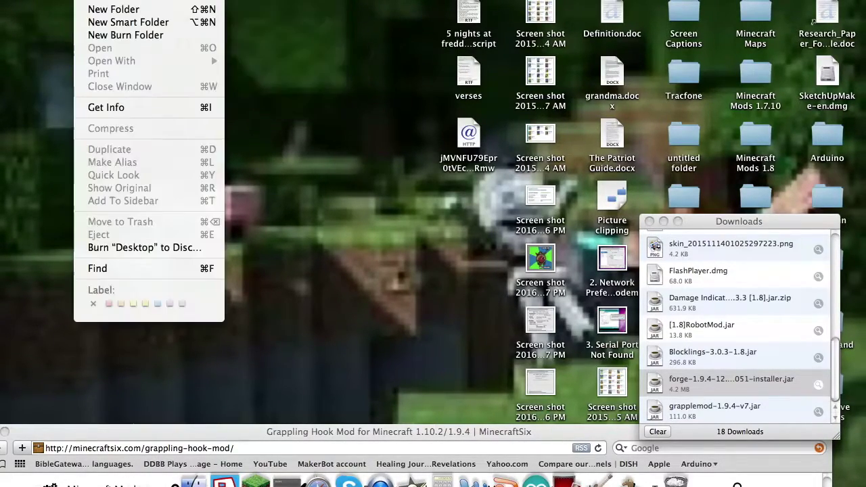
left_click(109, 11)
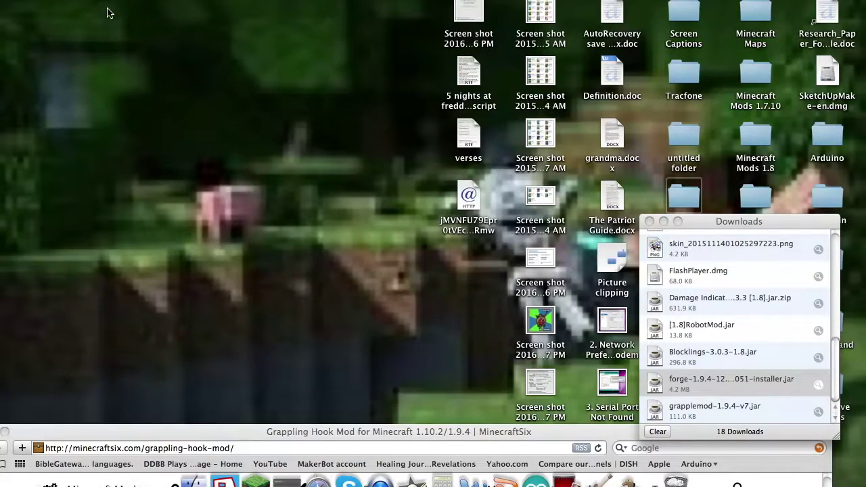
Move the Downloads window lower, open untitled folder 2, and select its name in the Info window
left_click(686, 221)
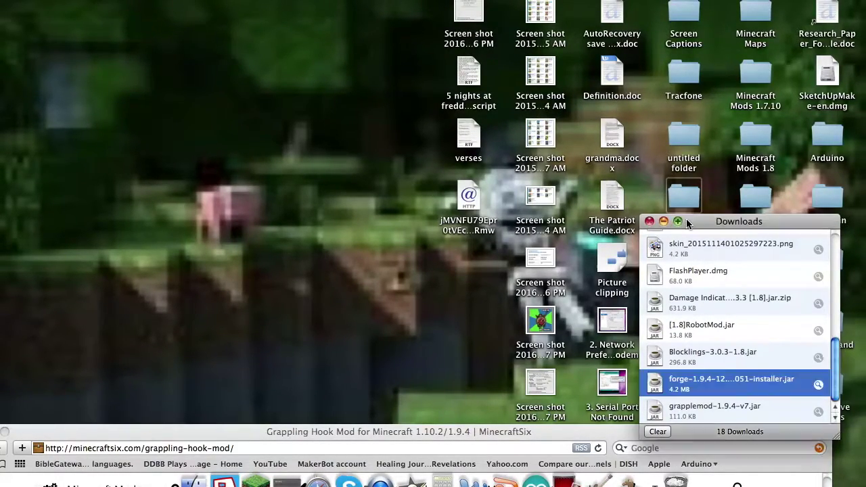
left_click_drag(707, 229, 714, 300)
double_click(671, 228)
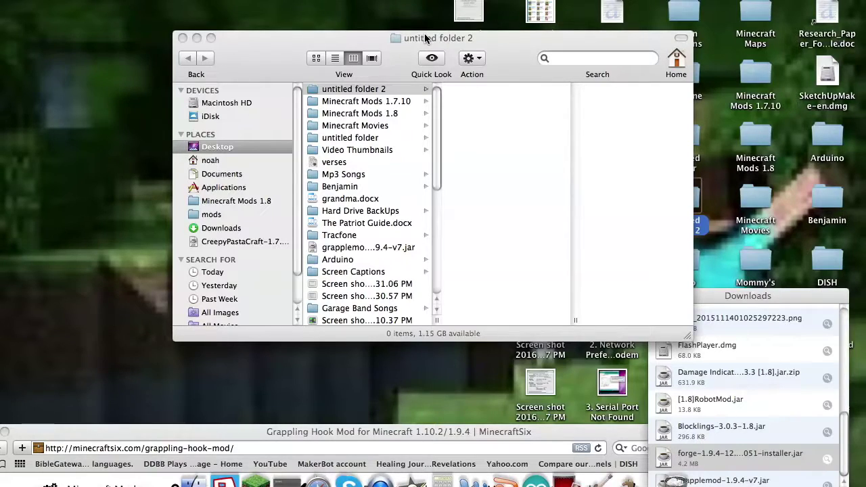
right_click(357, 90)
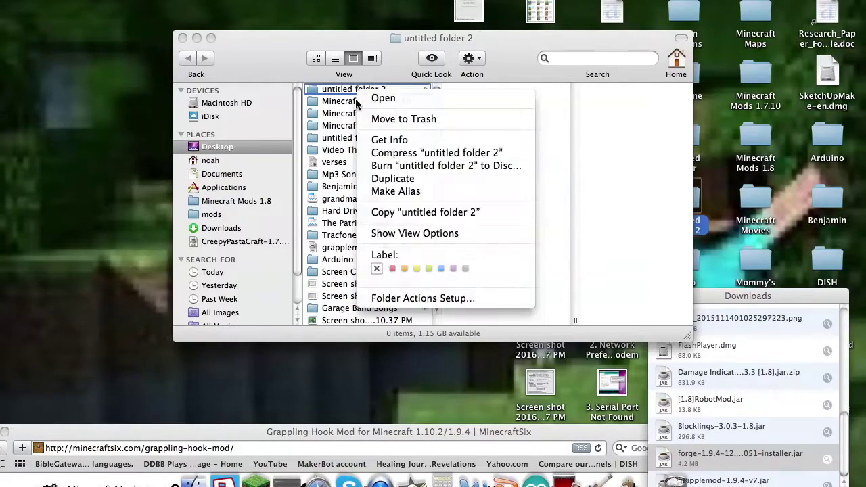
key("Escape")
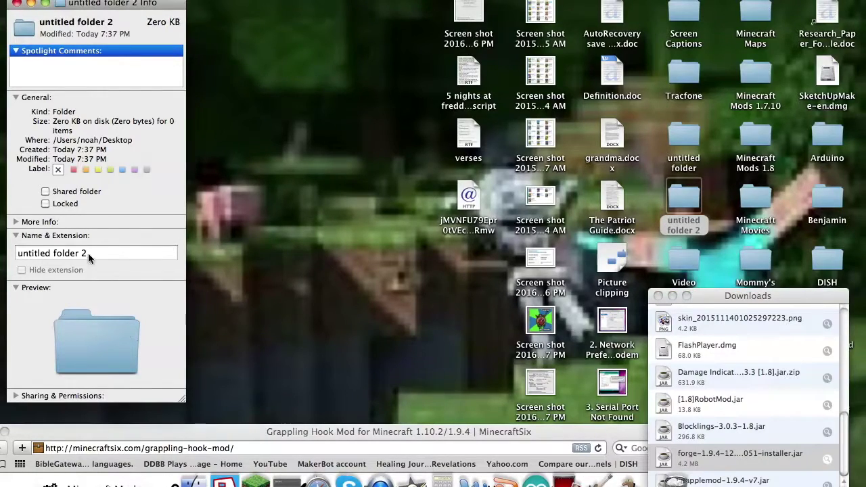
left_click(54, 255)
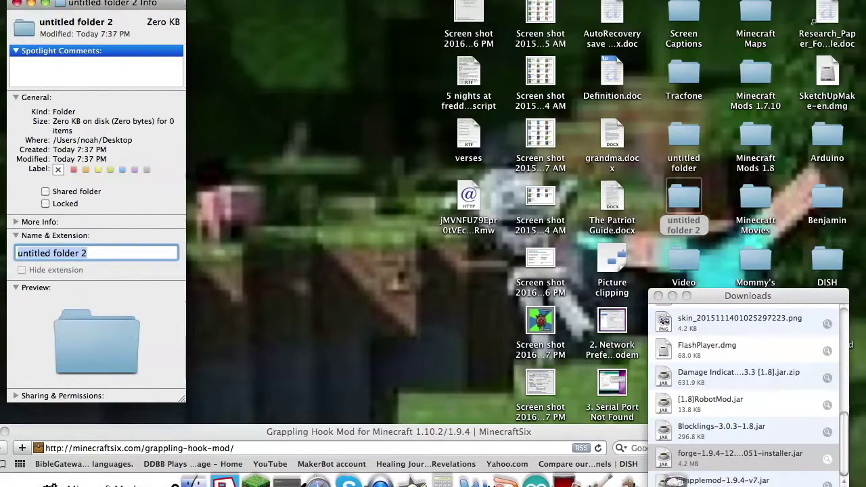
Rename the folders to 'Minecraft Mods 1.9' and 'Minecraft Mods 1.9.4'
key("BackSpace")
type("Minecraf")
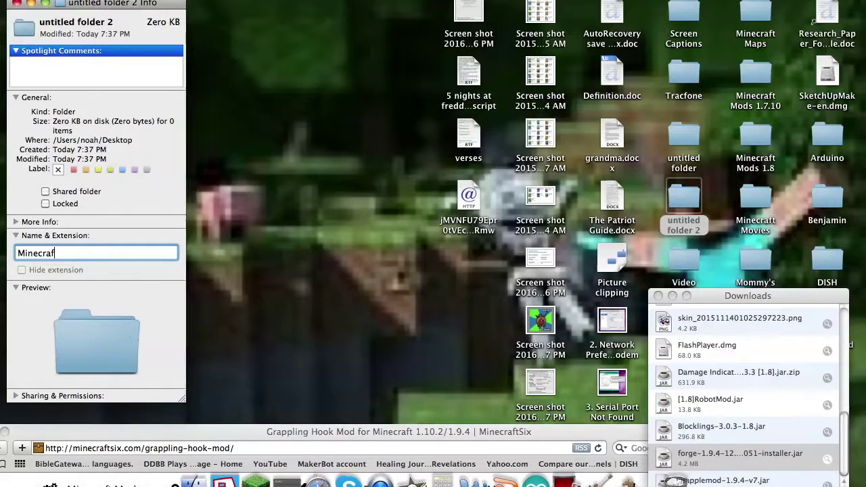
type("t Mods ")
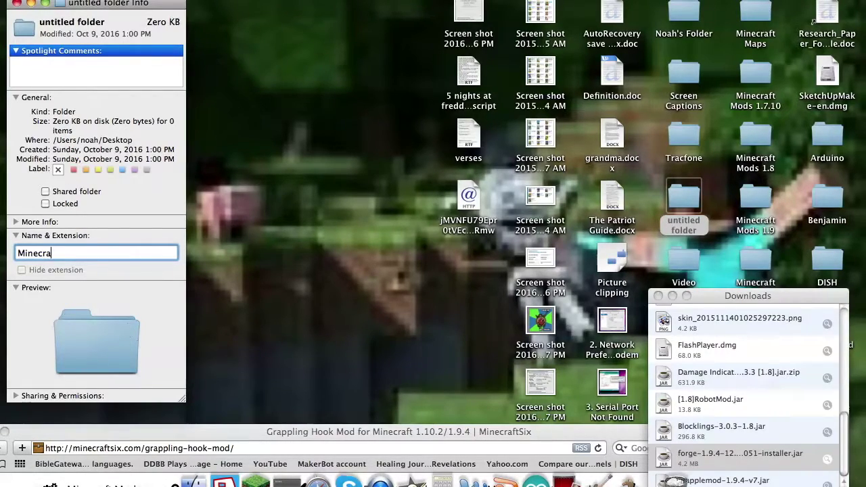
type("ft Mods 1.9.4")
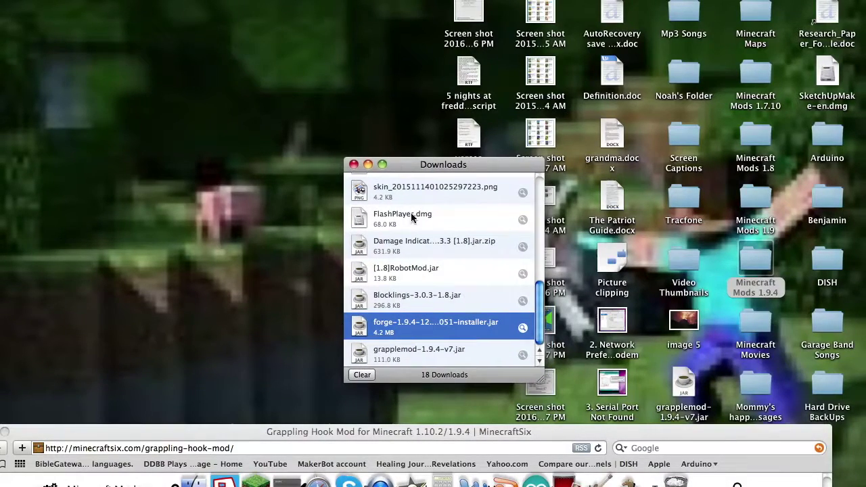
Raise the Safari window beside Downloads and drag grapplemod-1.9.4-v7.jar out of the Downloads list
left_click(422, 189)
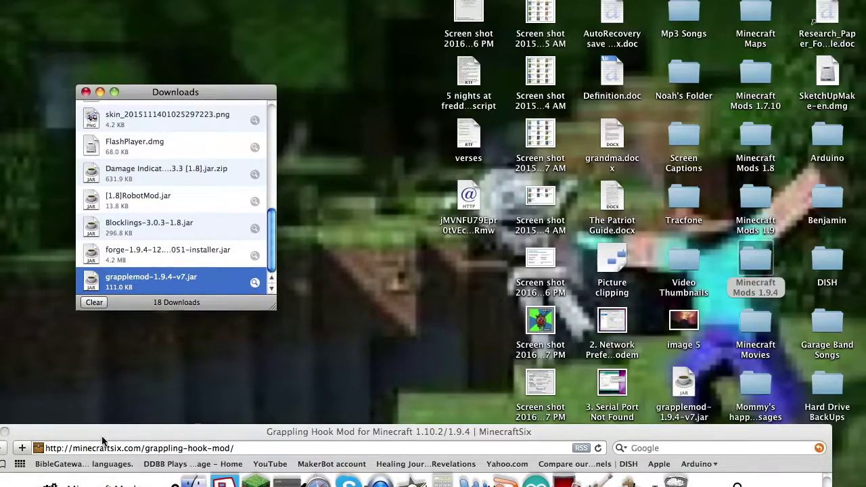
left_click_drag(102, 437, 126, 335)
left_click(534, 165)
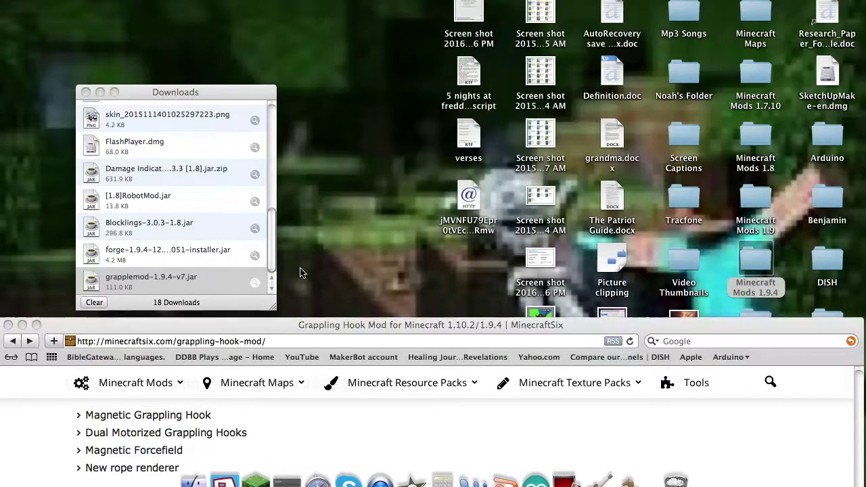
left_click_drag(101, 288, 541, 244)
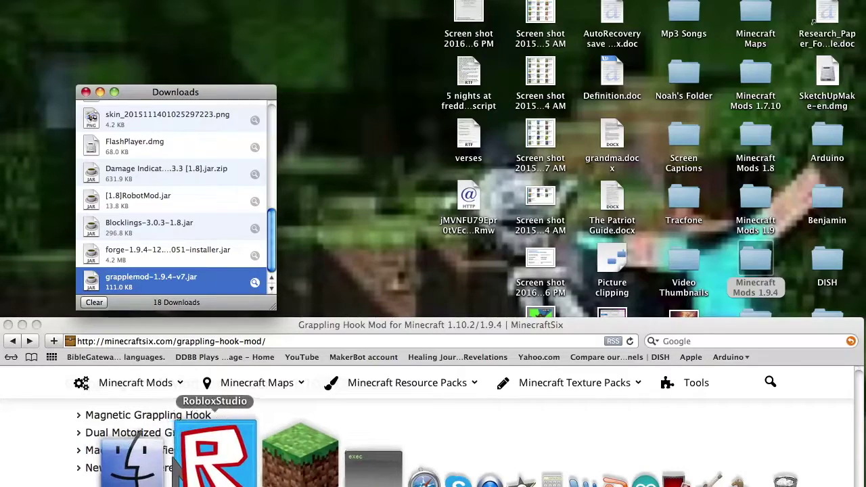
Open a Finder window at the right and navigate to Library > Application Support > minecraft > mods
left_click(193, 450)
left_click_drag(254, 3, 581, 2)
left_click_drag(190, 295, 333, 299)
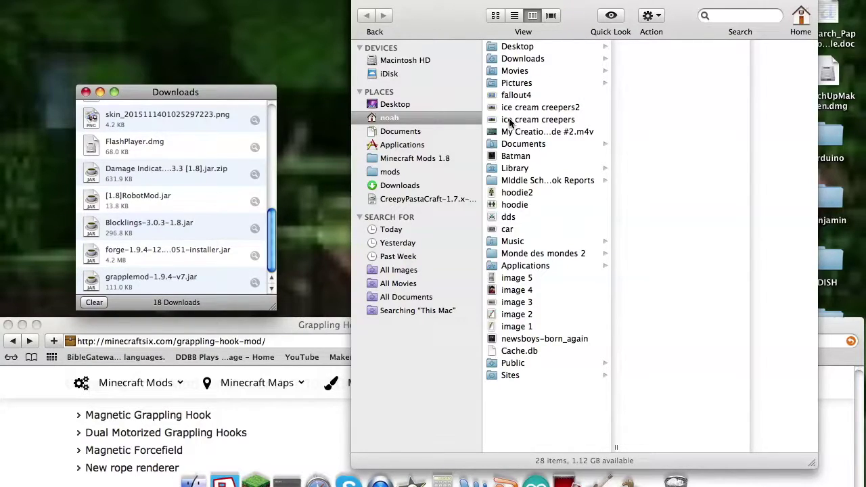
left_click(509, 161)
left_click(512, 168)
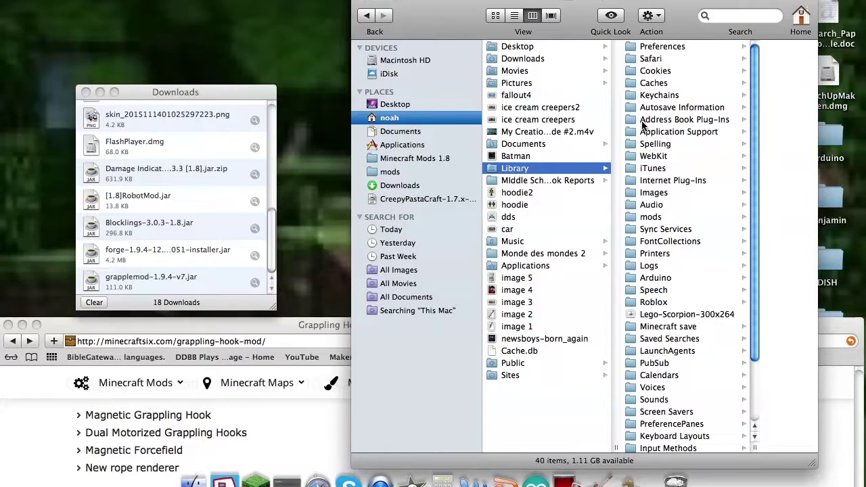
left_click(638, 145)
left_click(616, 133)
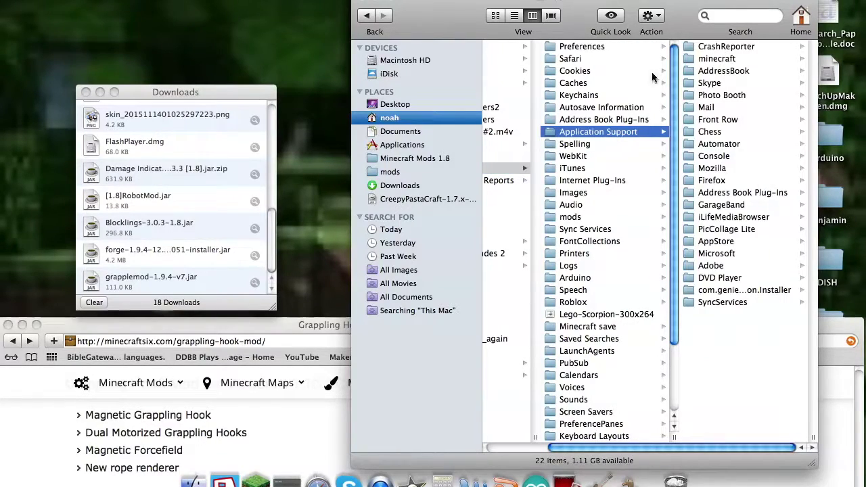
left_click(719, 59)
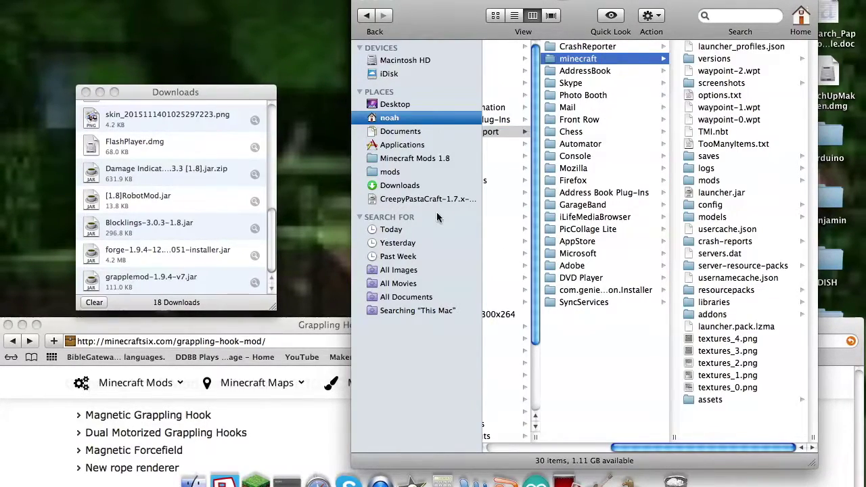
left_click(711, 180)
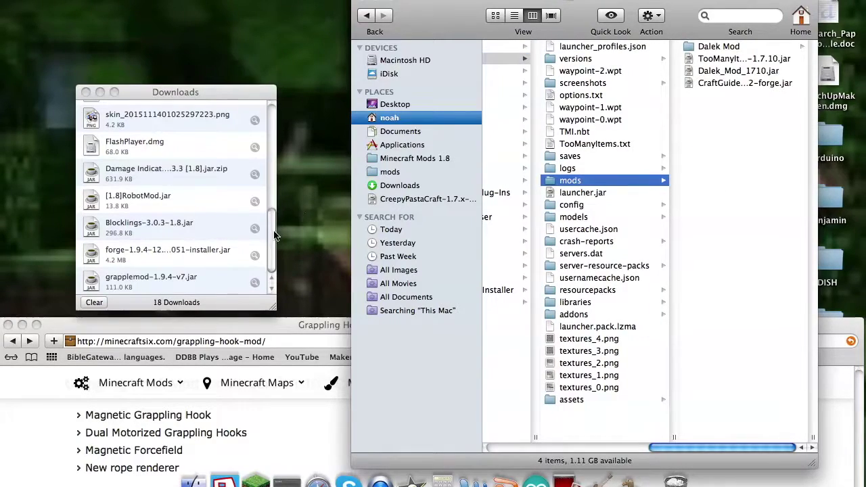
Drag grapplemod-1.9.4-v7.jar from the Downloads list into the minecraft mods folder
left_click_drag(143, 270, 765, 197)
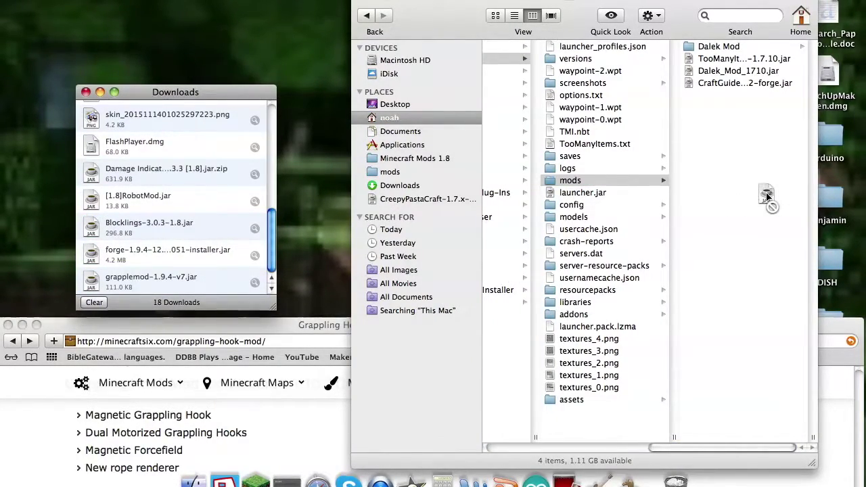
left_click(766, 195)
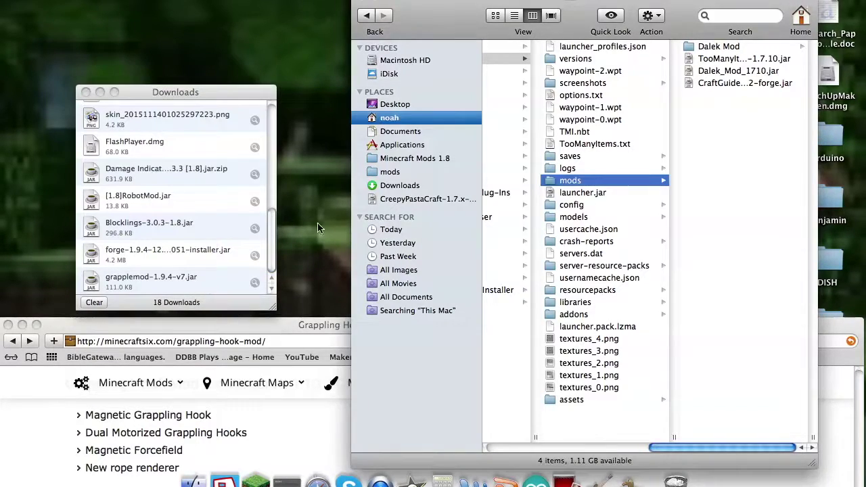
left_click(87, 288)
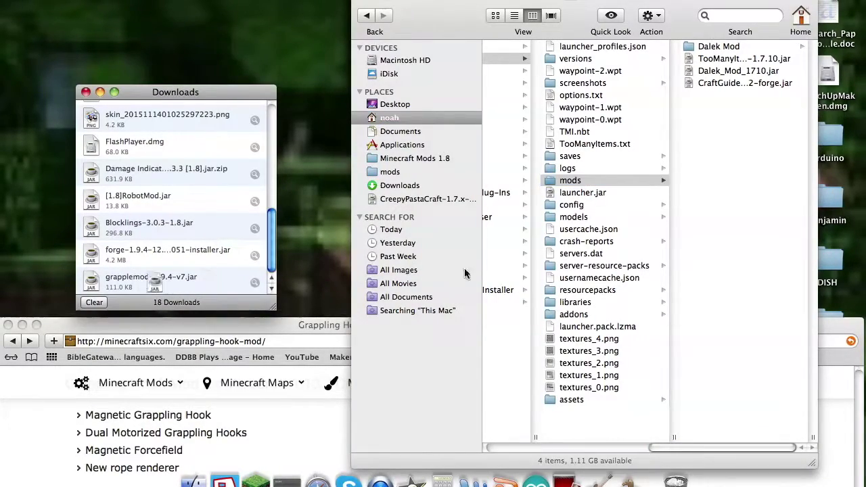
left_click_drag(92, 282, 565, 286)
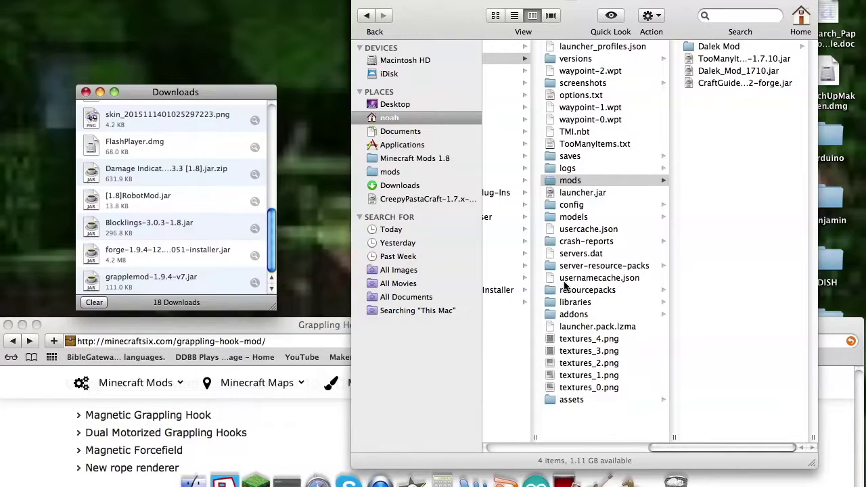
scroll(510, 210, "left", 8)
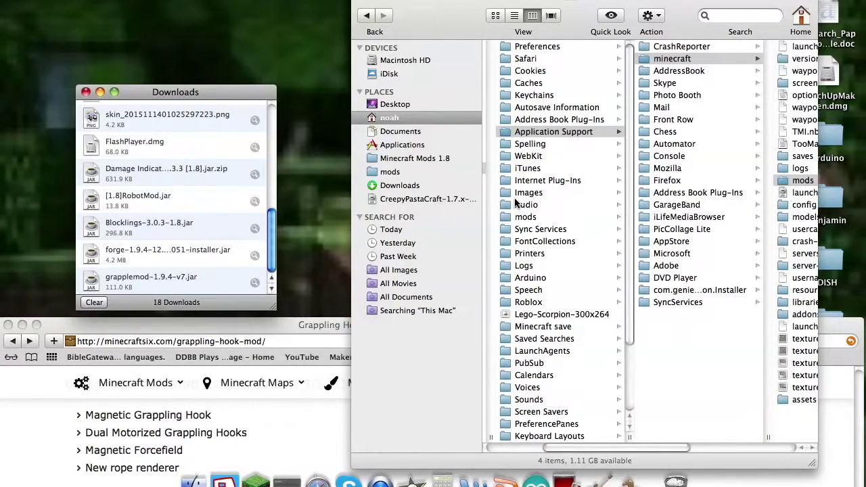
Preview waypoint-1.wpt and waypoint-2.wpt in the column view, then close the Downloads list
scroll(515, 202, "right", 4)
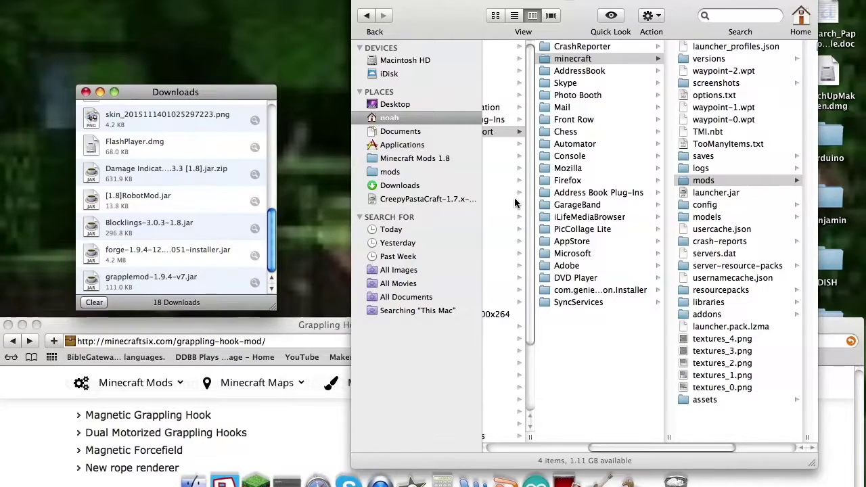
scroll(514, 202, "right", 5)
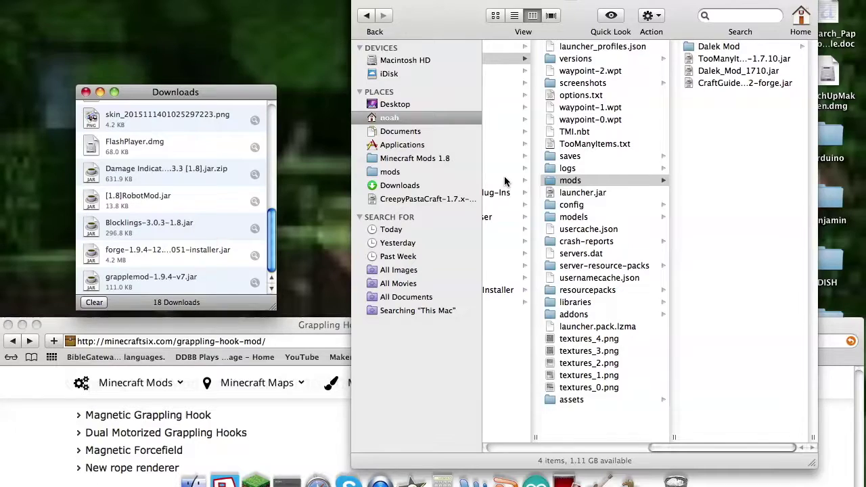
left_click(609, 110)
left_click(609, 110)
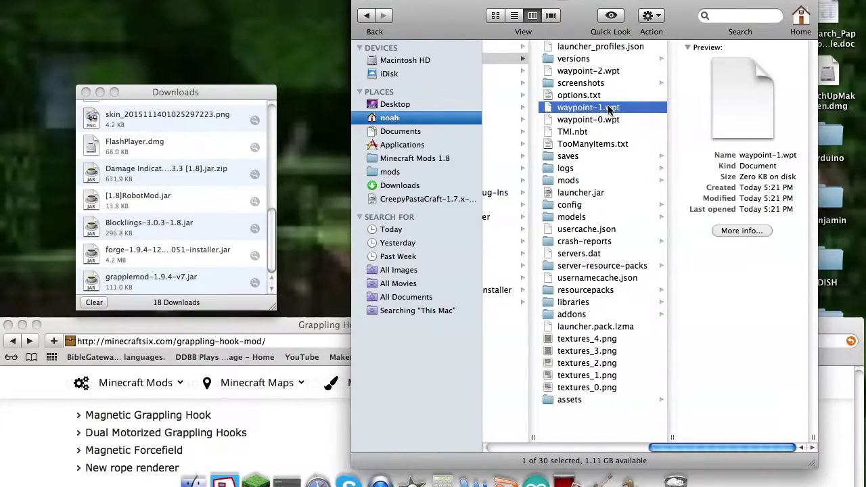
left_click(577, 74)
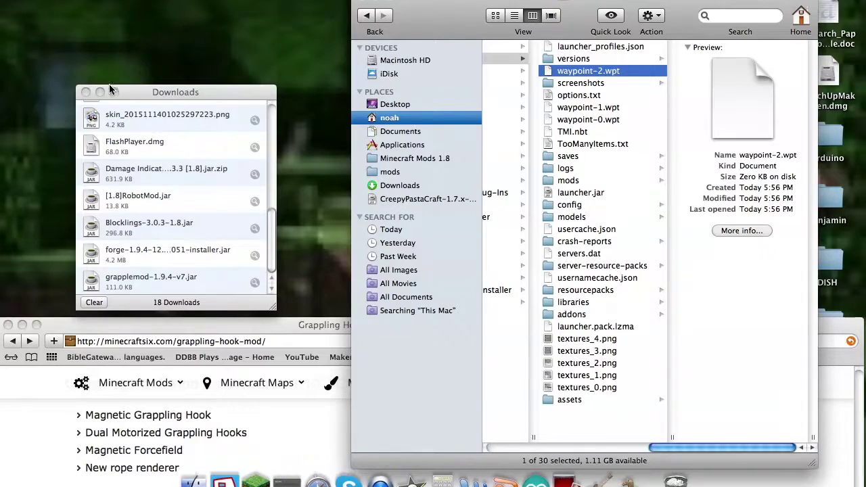
left_click(86, 92)
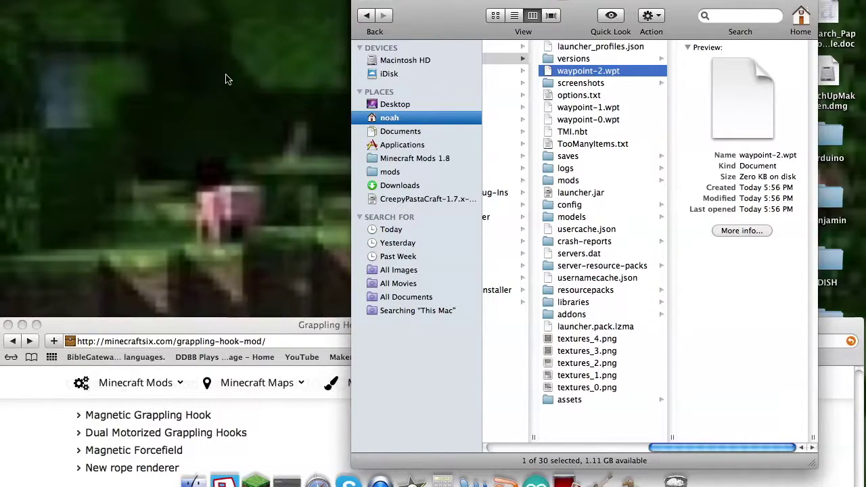
left_click(33, 339)
Zoom Safari to fill the screen on the Grappling Hook Mod article
left_click(36, 324)
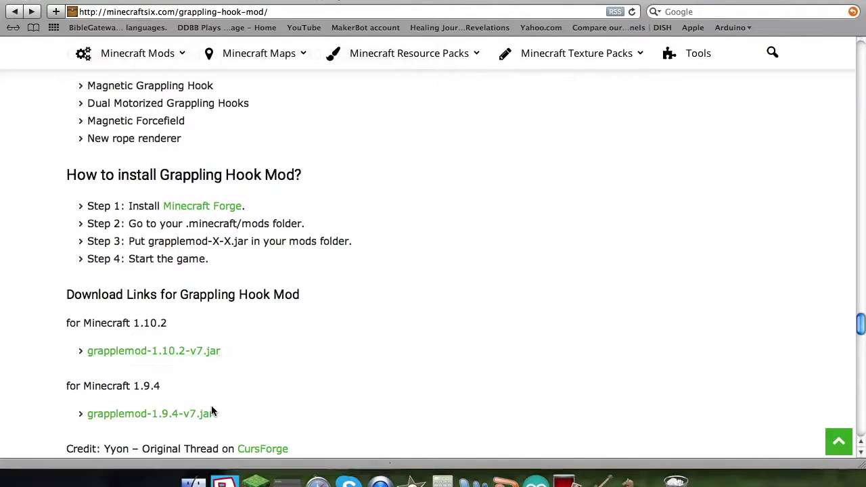
mouse_move(101, 55)
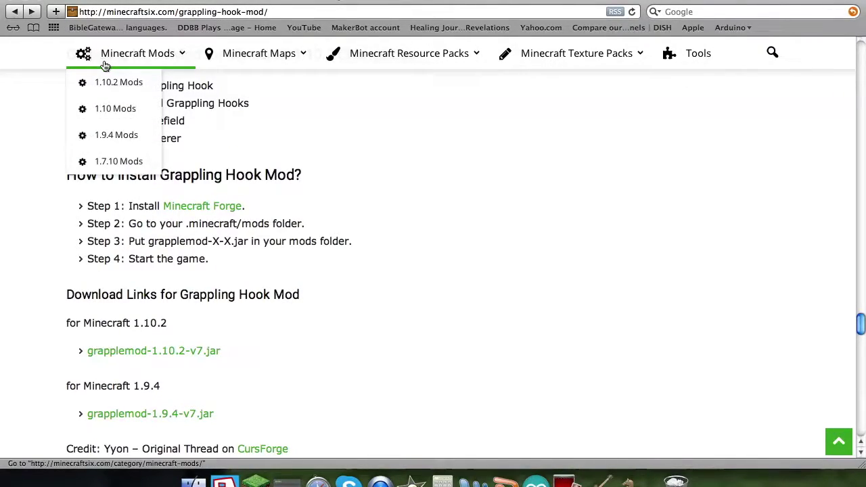